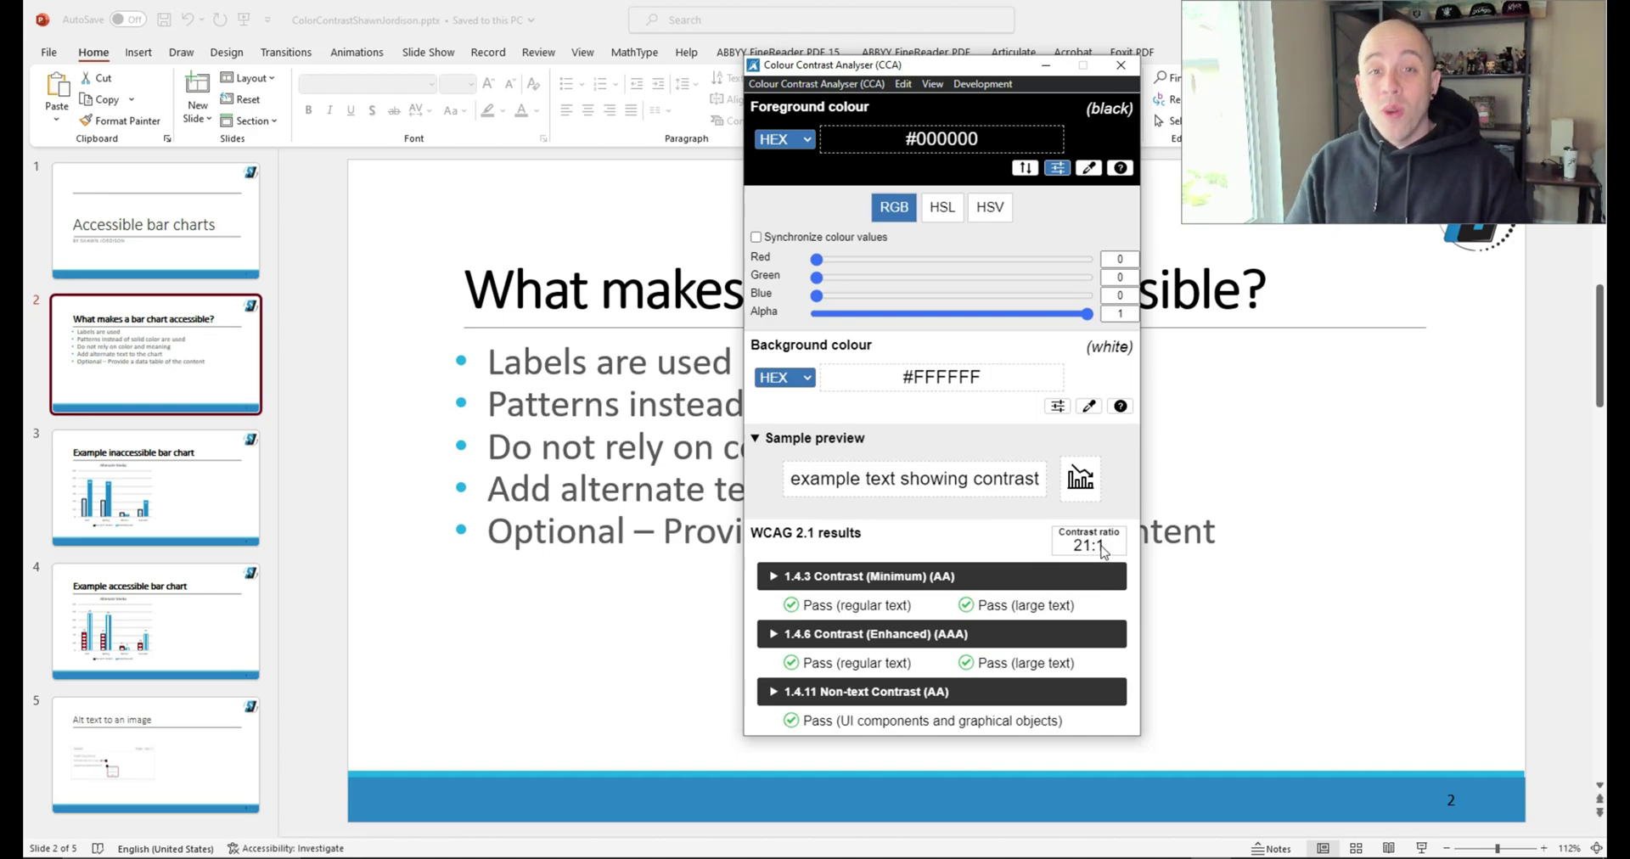
Step: Sample the slide's grey bullet text #595959 as foreground on white, reaching a passing 7:1
left_click_drag(937, 66, 978, 47)
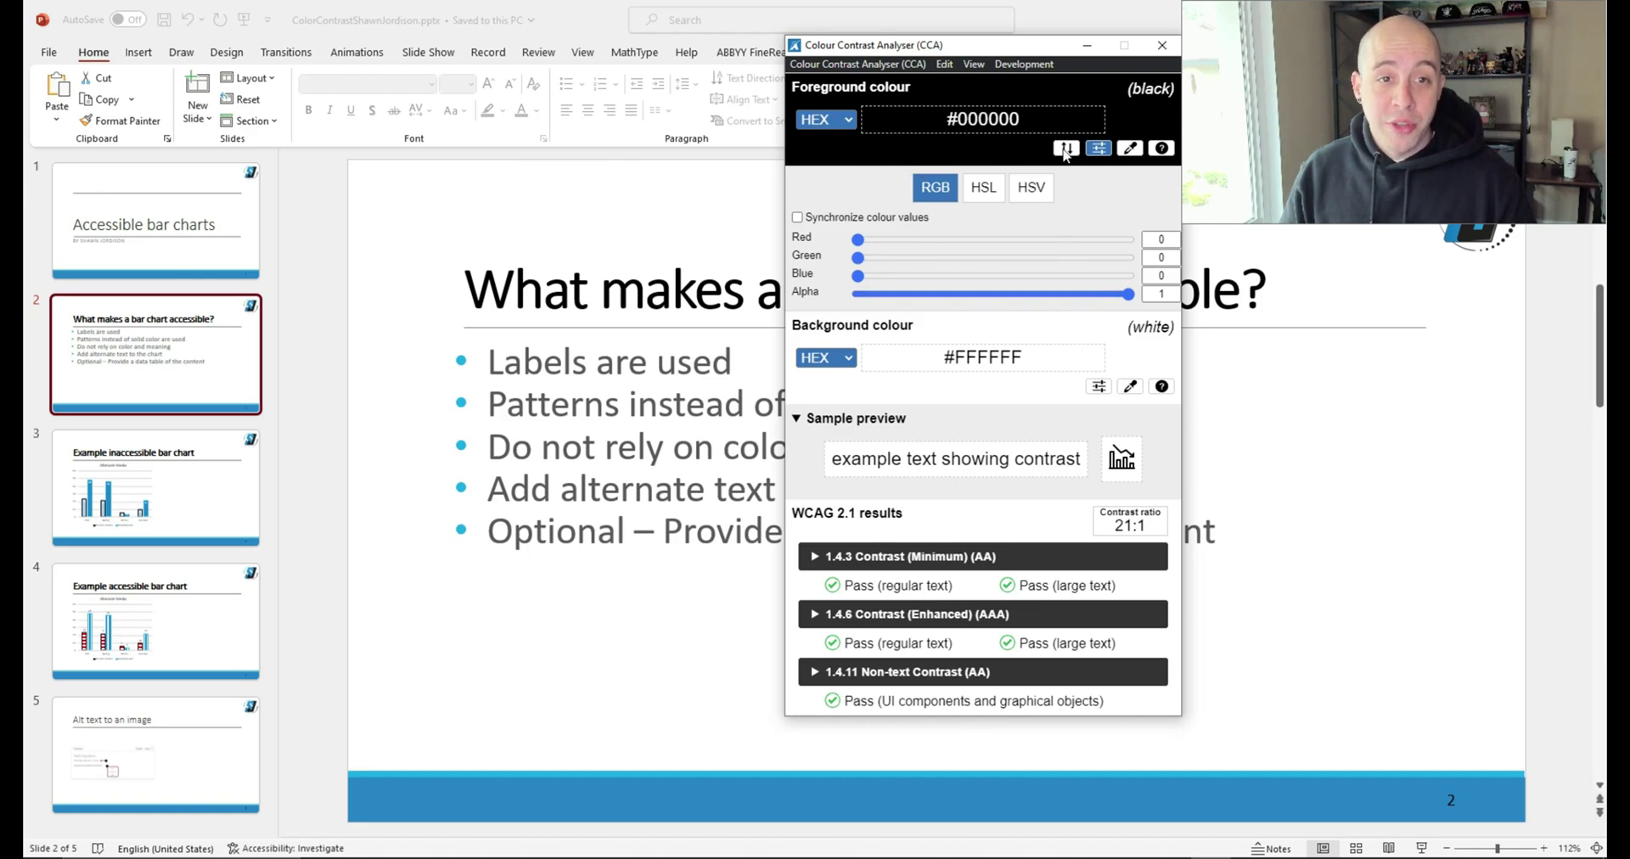
left_click(1101, 149)
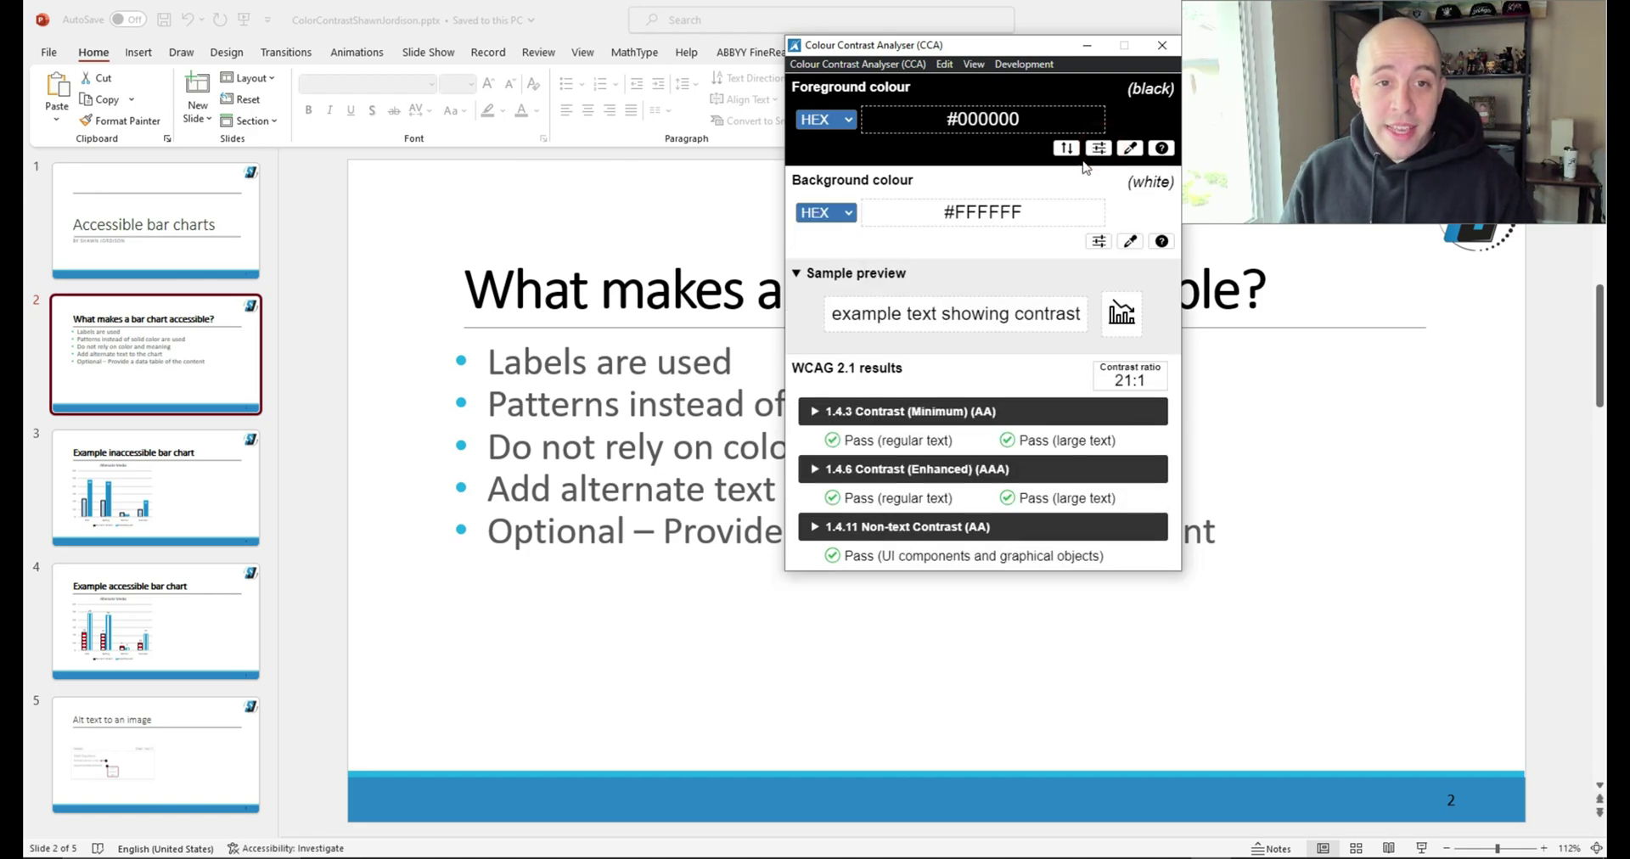
left_click(1135, 150)
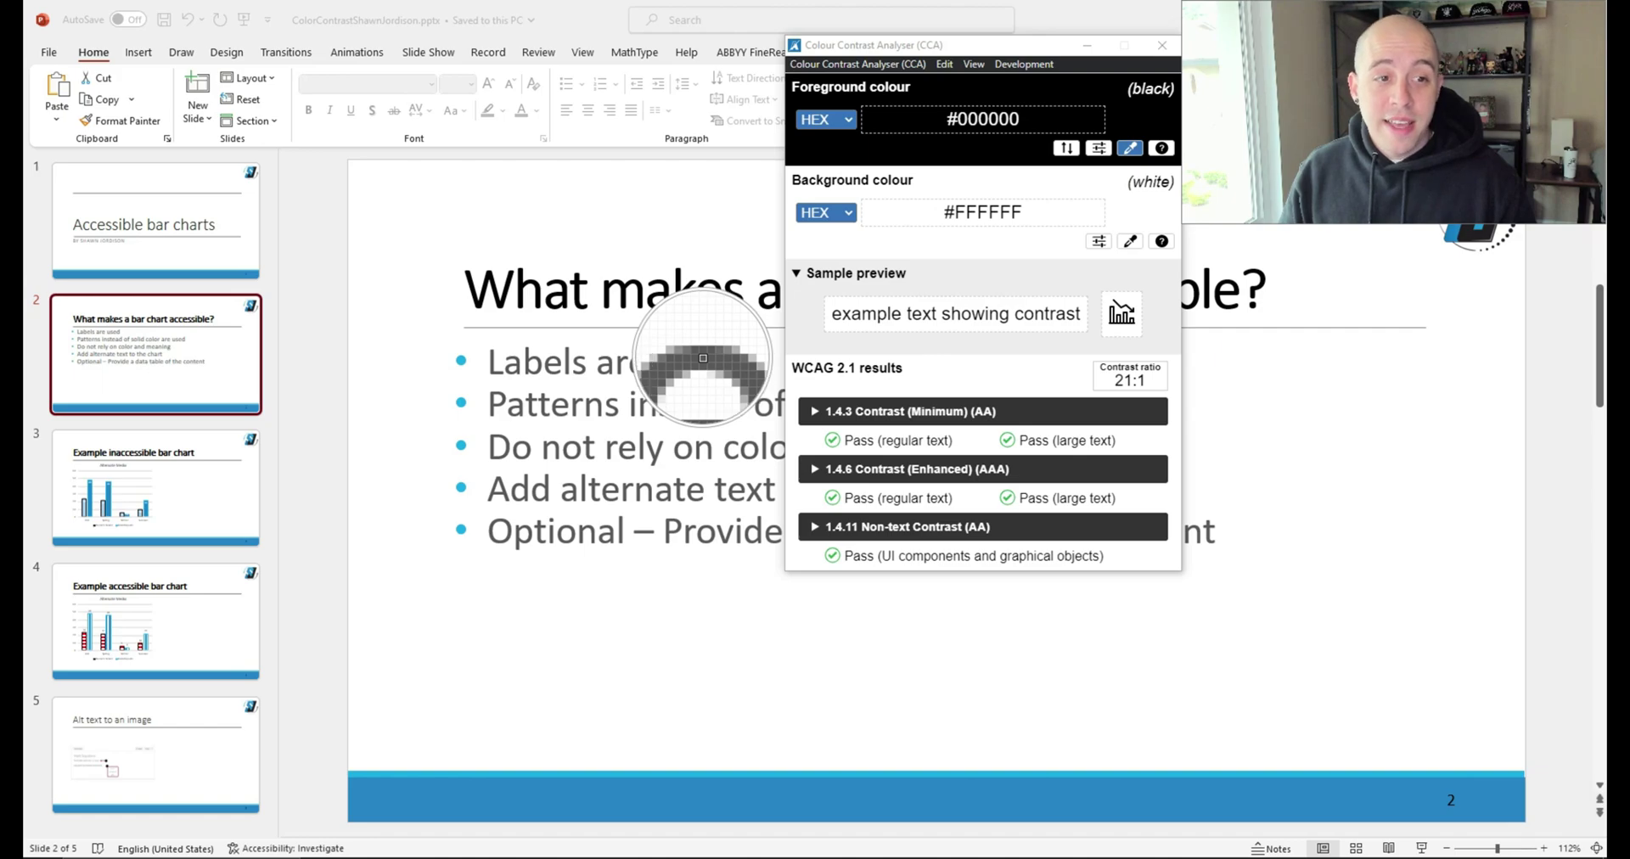
left_click(703, 359)
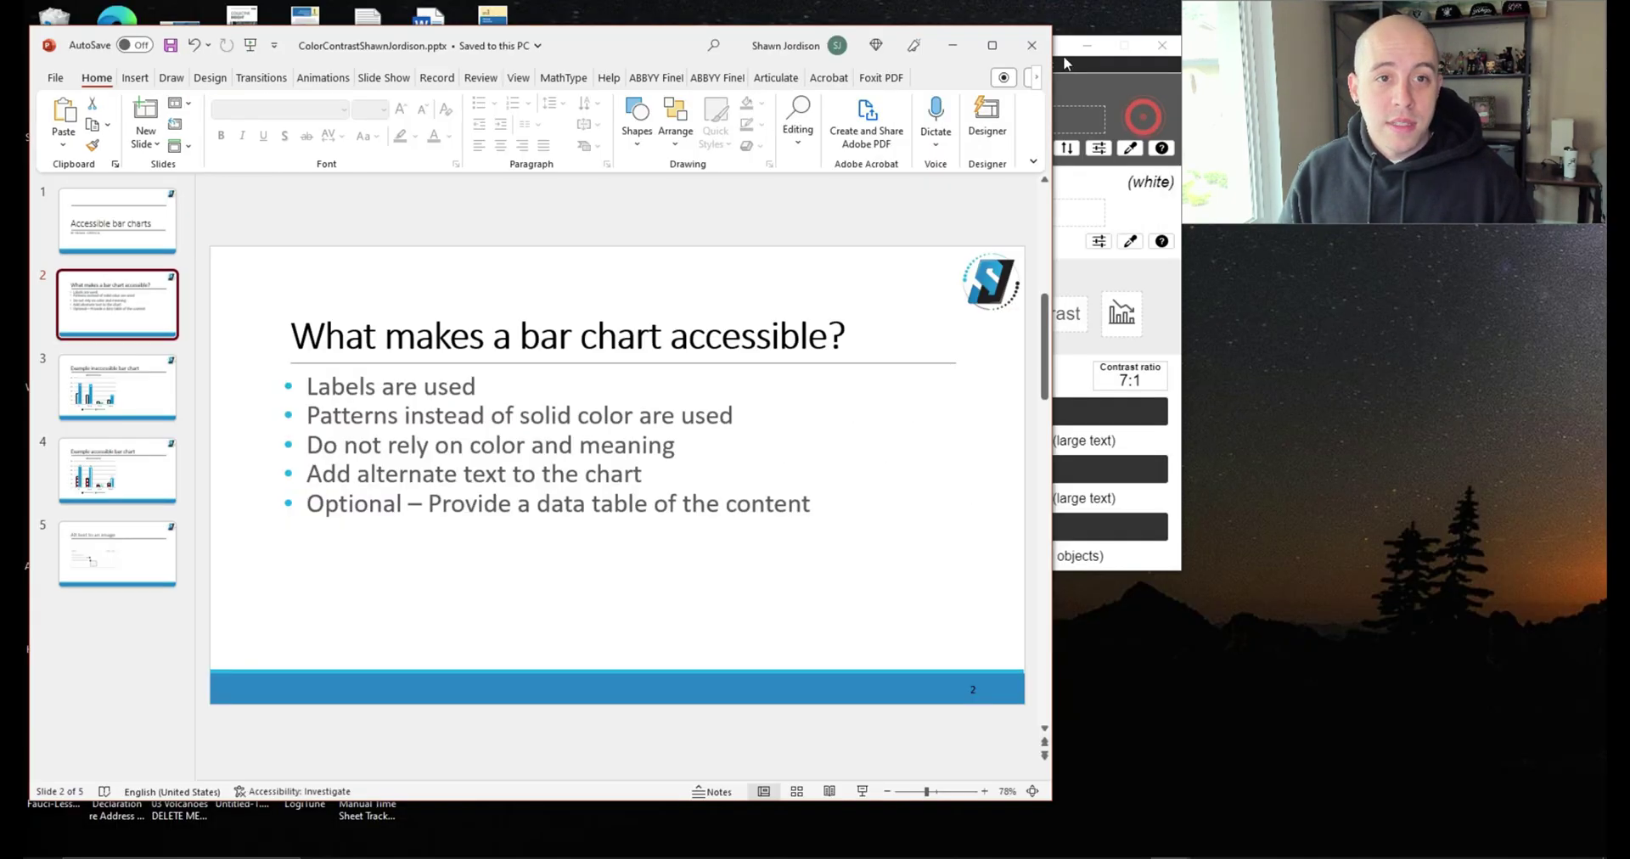
left_click_drag(1143, 120, 1365, 263)
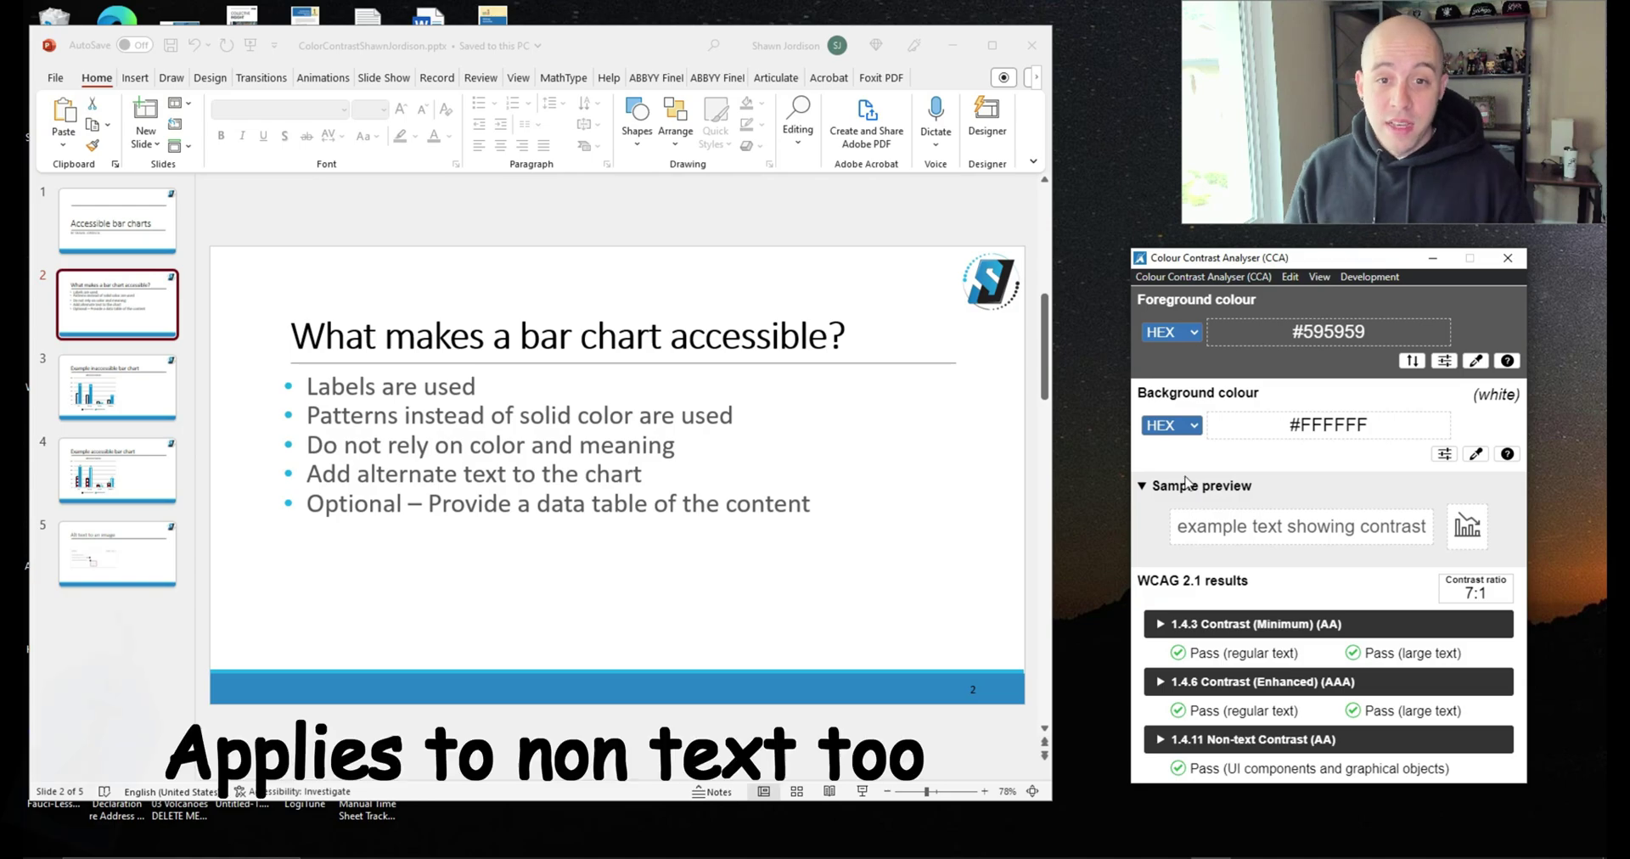
Step: Sample the blue bullet #1CADE4 as foreground and review its failing 2.6:1 results
left_click(1476, 361)
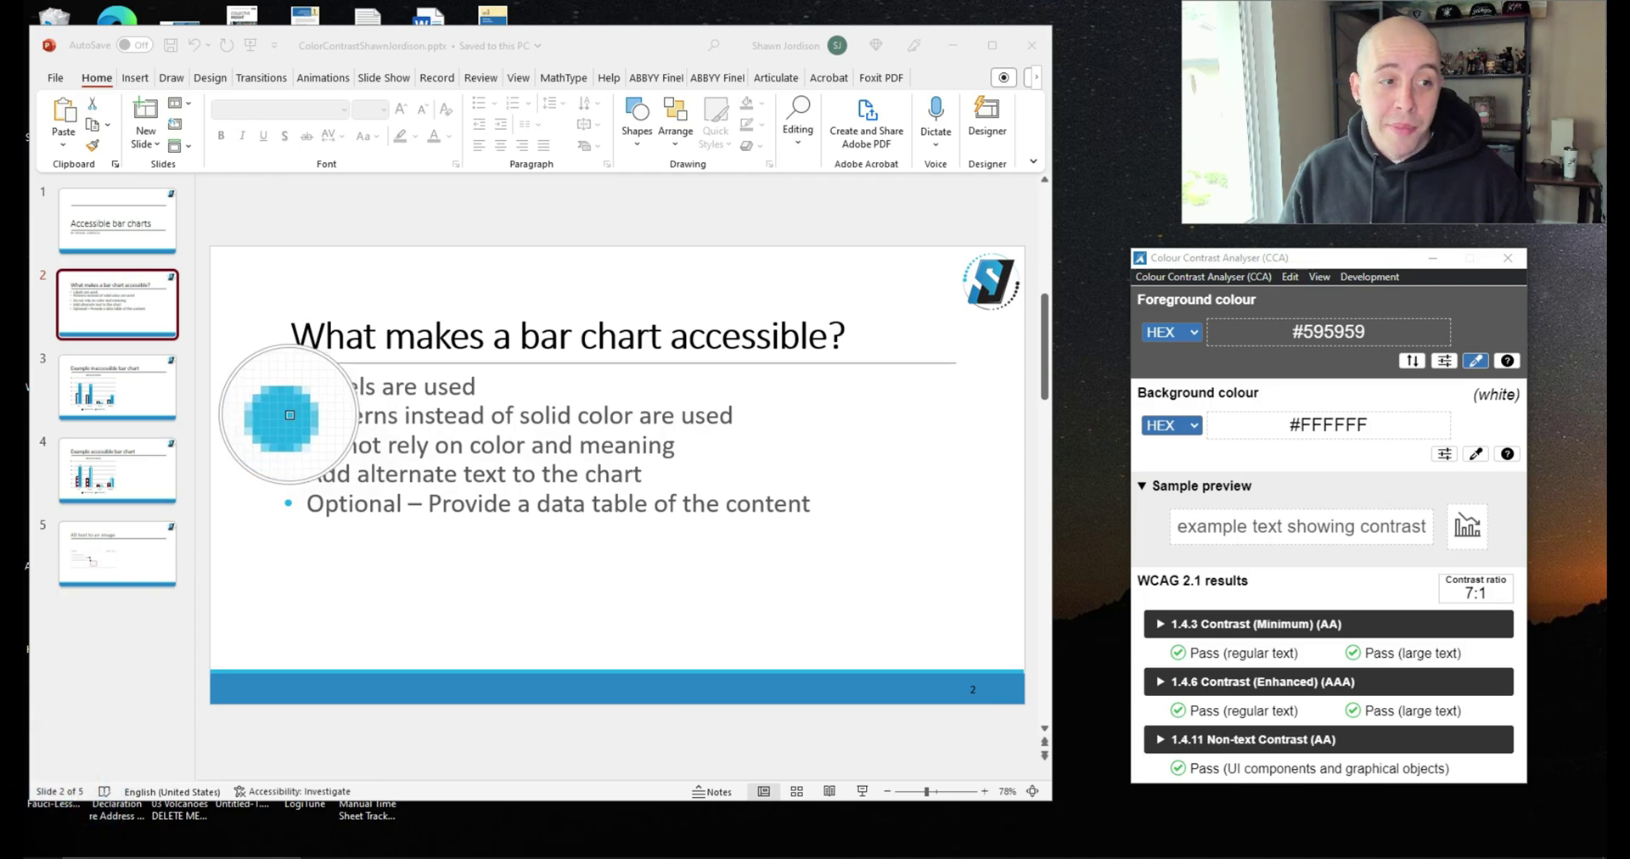
left_click(289, 415)
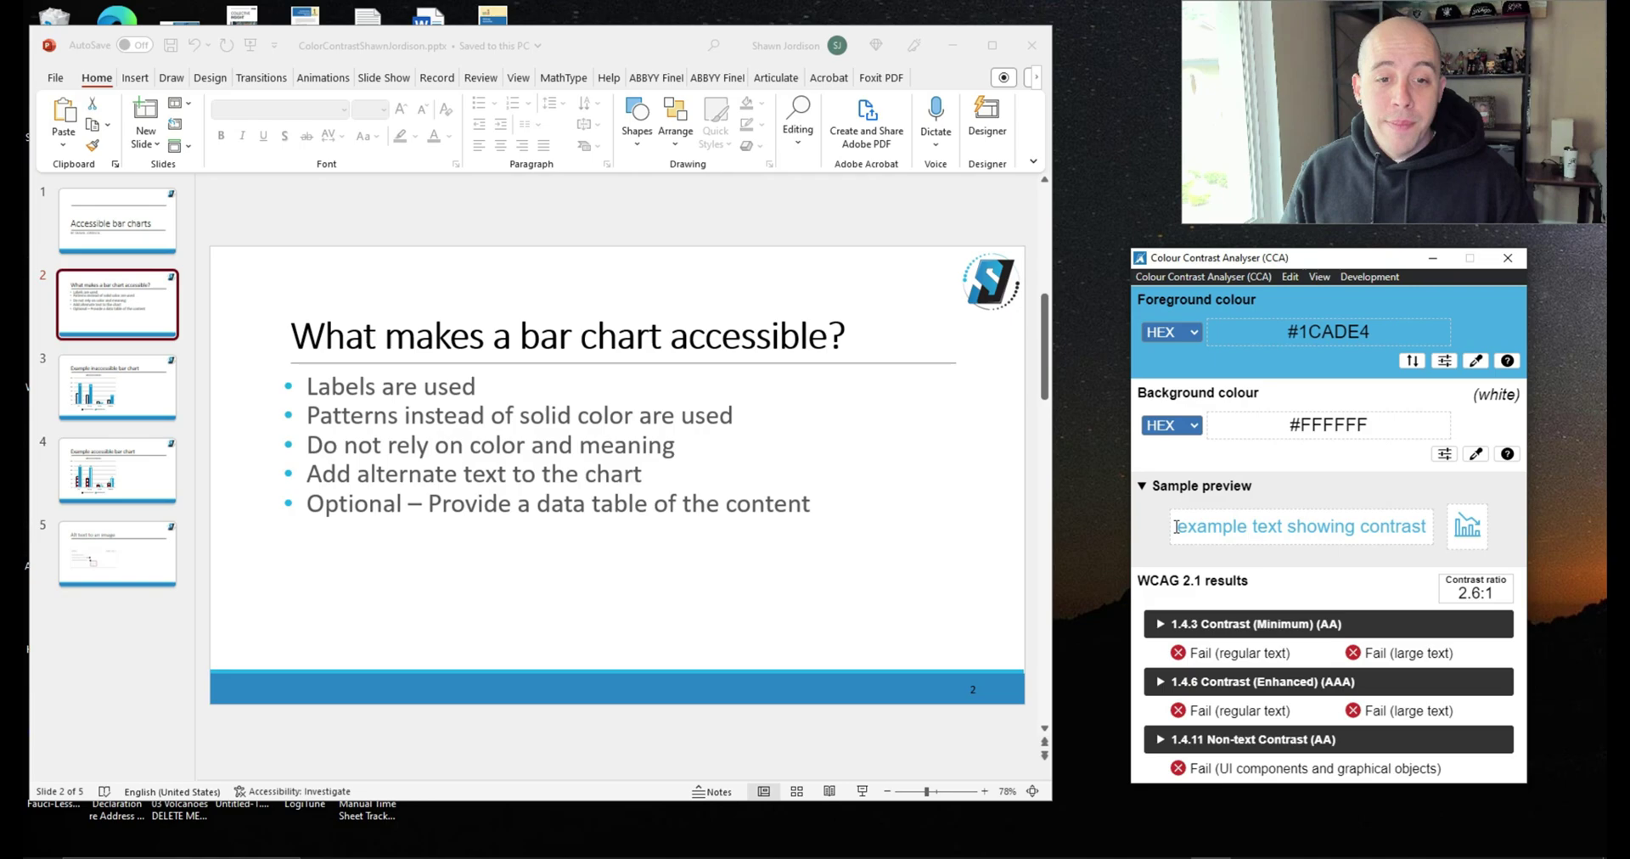
left_click_drag(1175, 526, 1197, 527)
left_click(1241, 486)
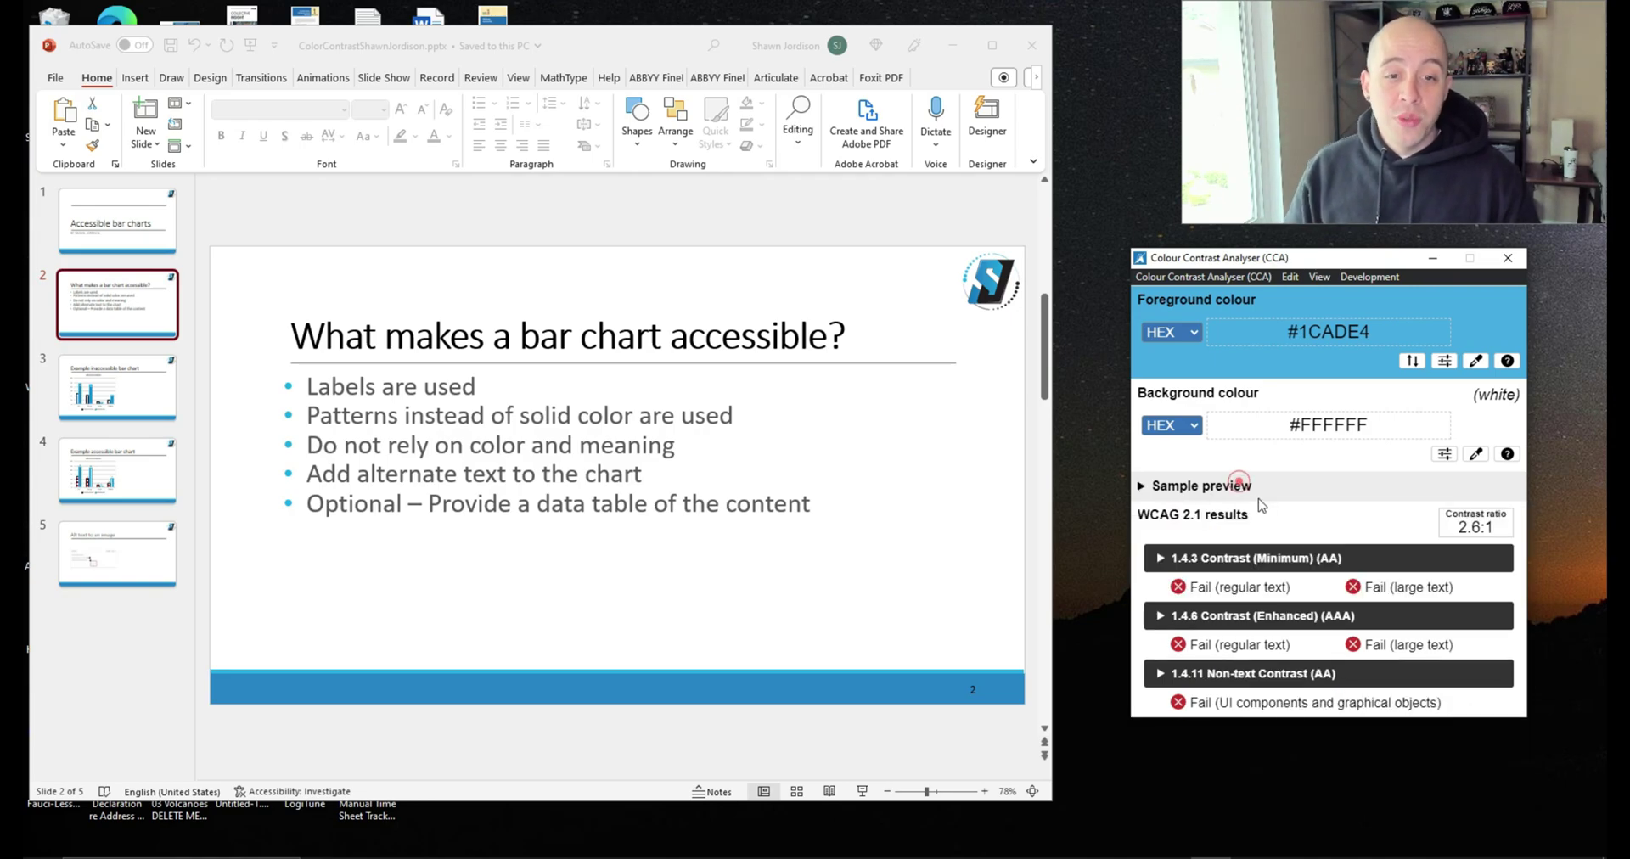
left_click(1240, 486)
left_click(1240, 527)
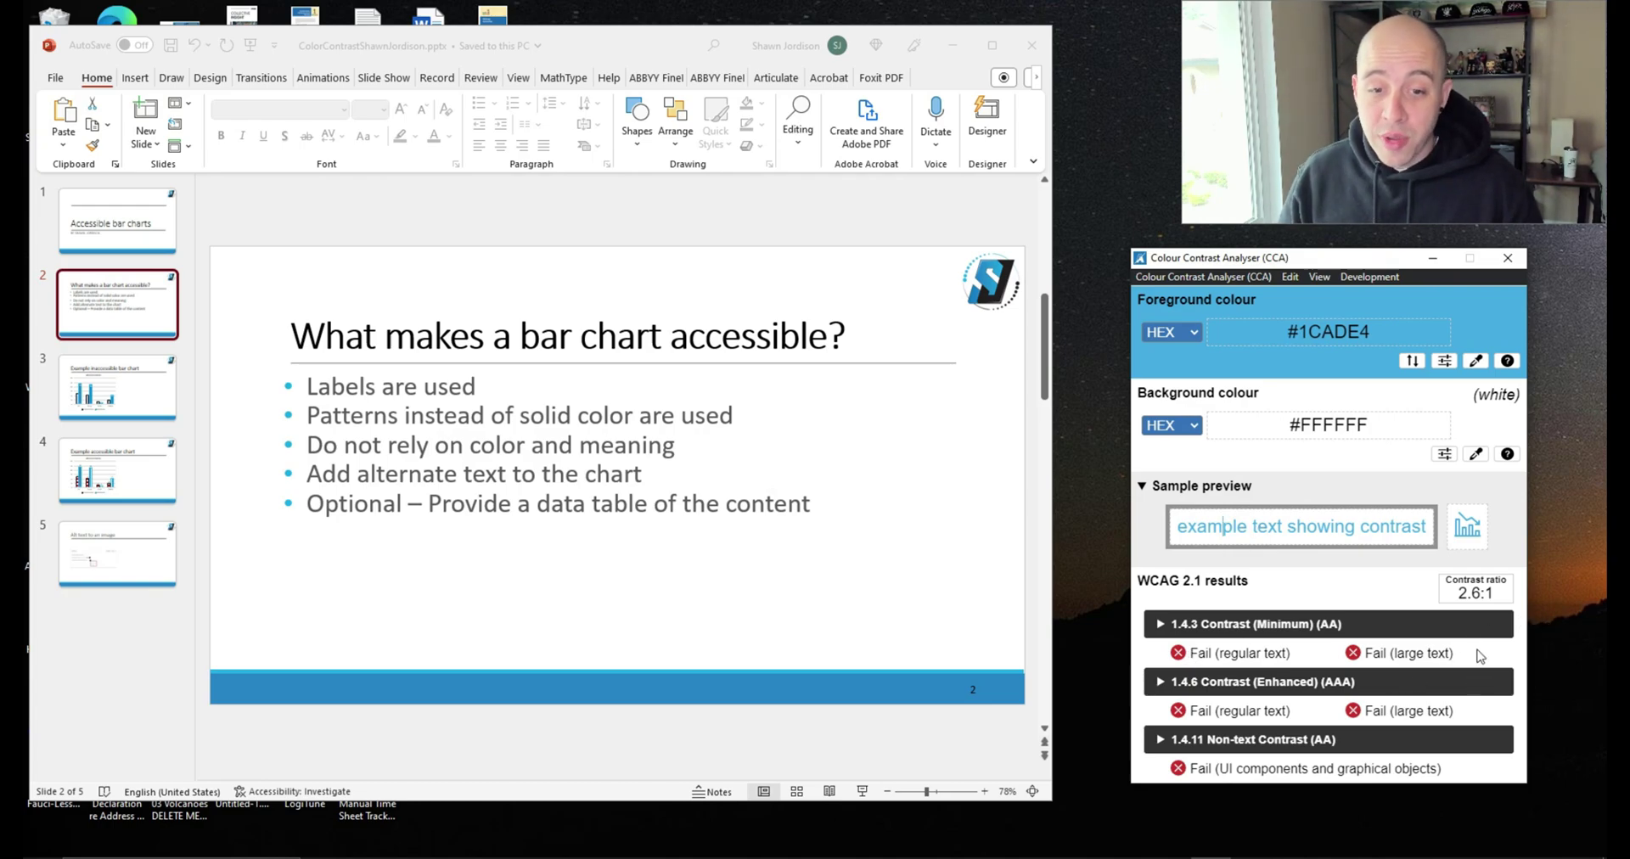
left_click(408, 404)
Step: Colour the slide 2 title text light green from the Font Color palette
left_click(439, 341)
triple_click(441, 342)
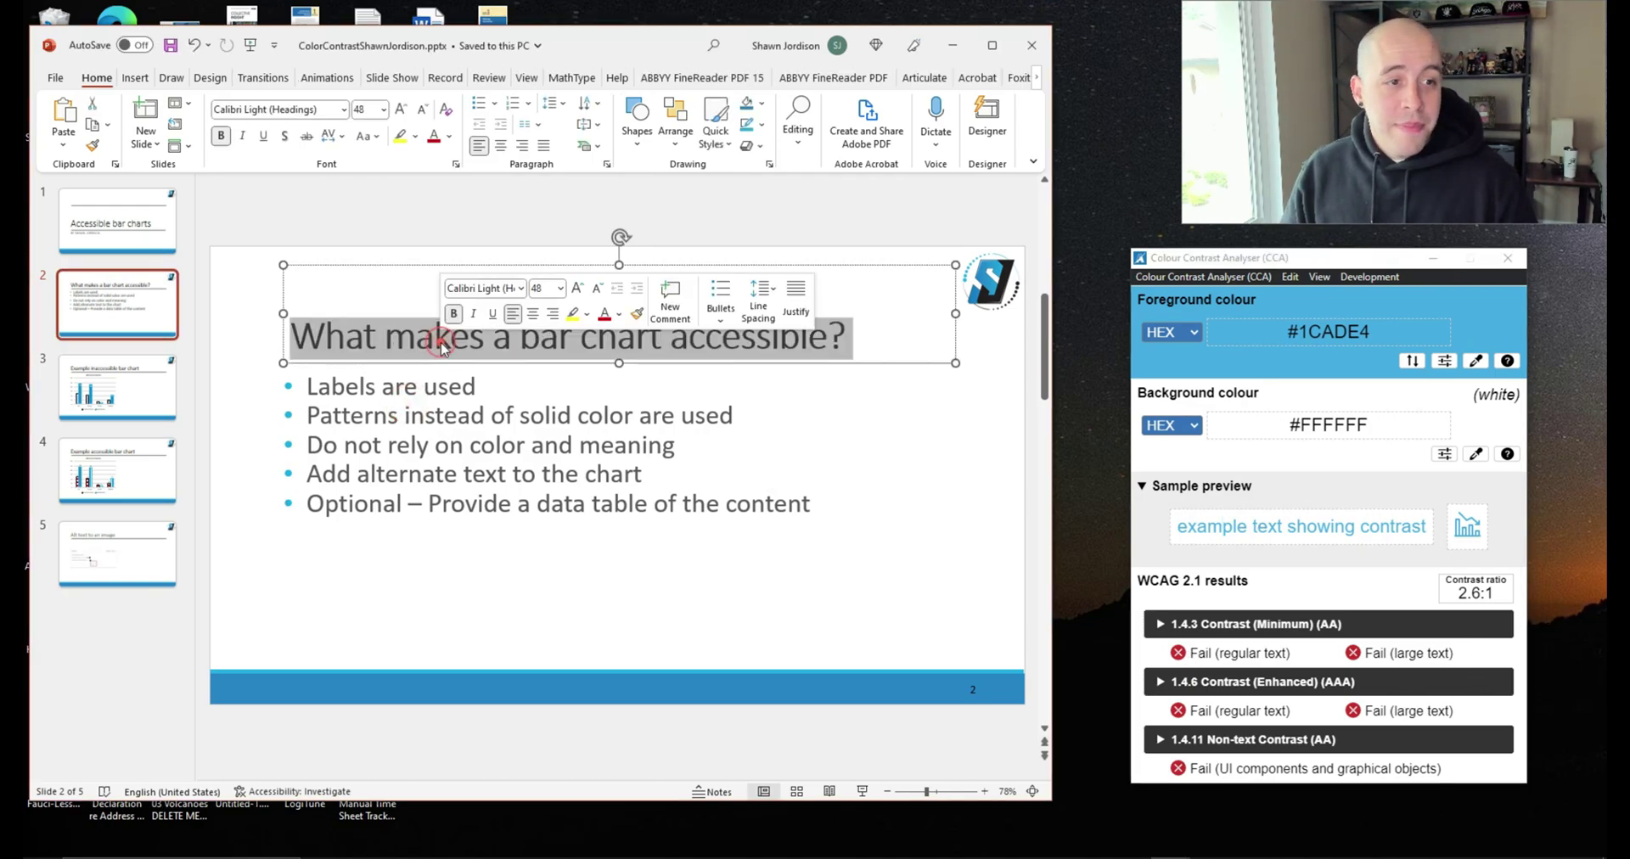
left_click(449, 135)
left_click(544, 228)
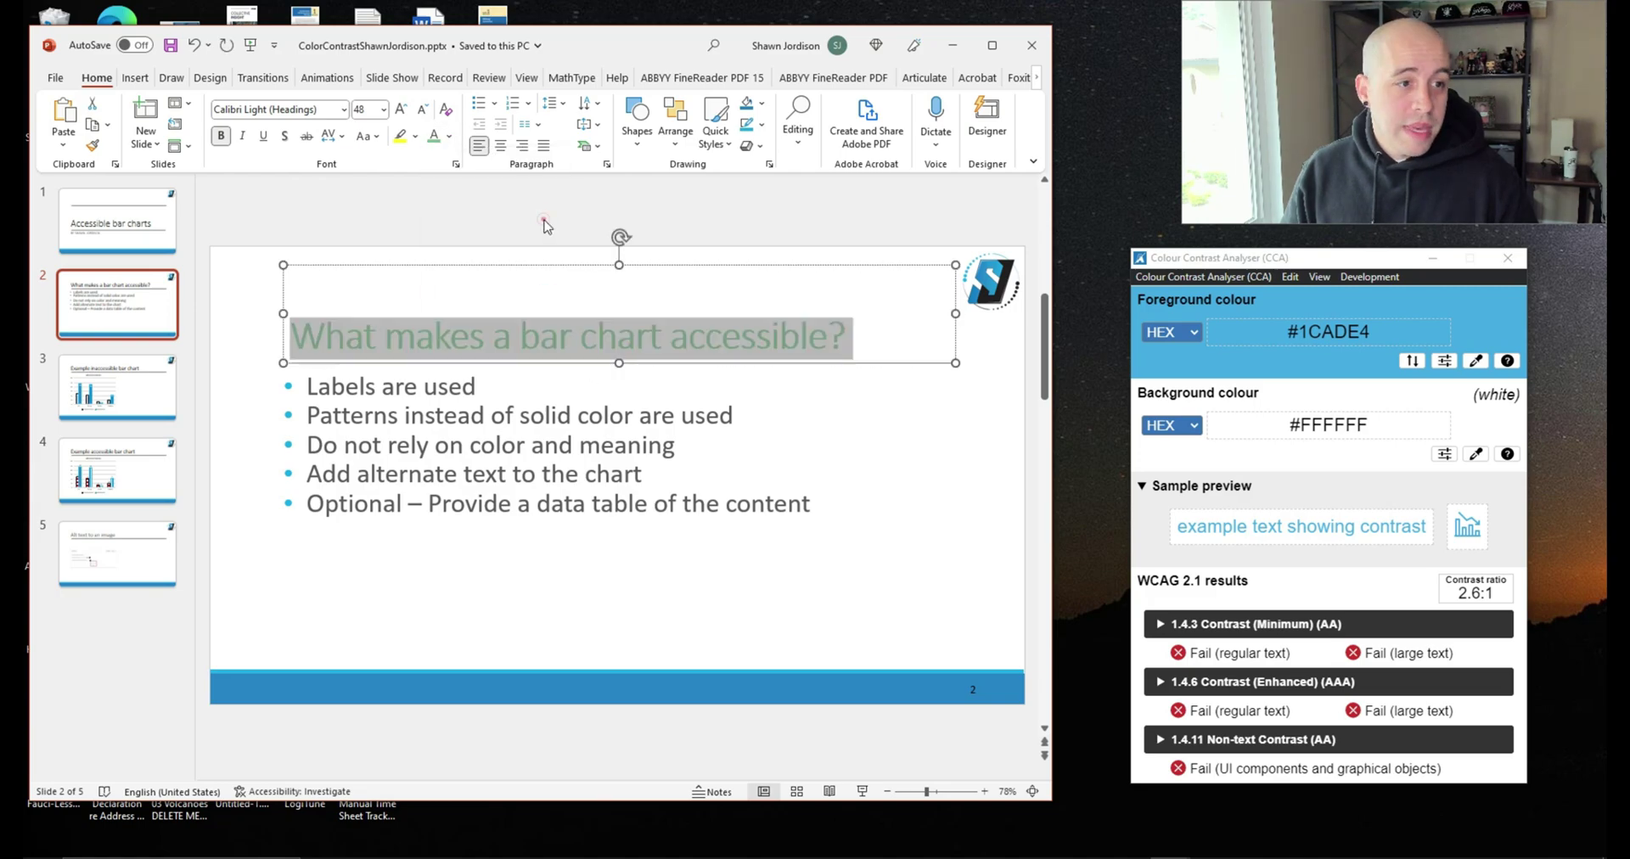
left_click(807, 504)
scroll(811, 476, "up", 5)
scroll(811, 447, "up", 1)
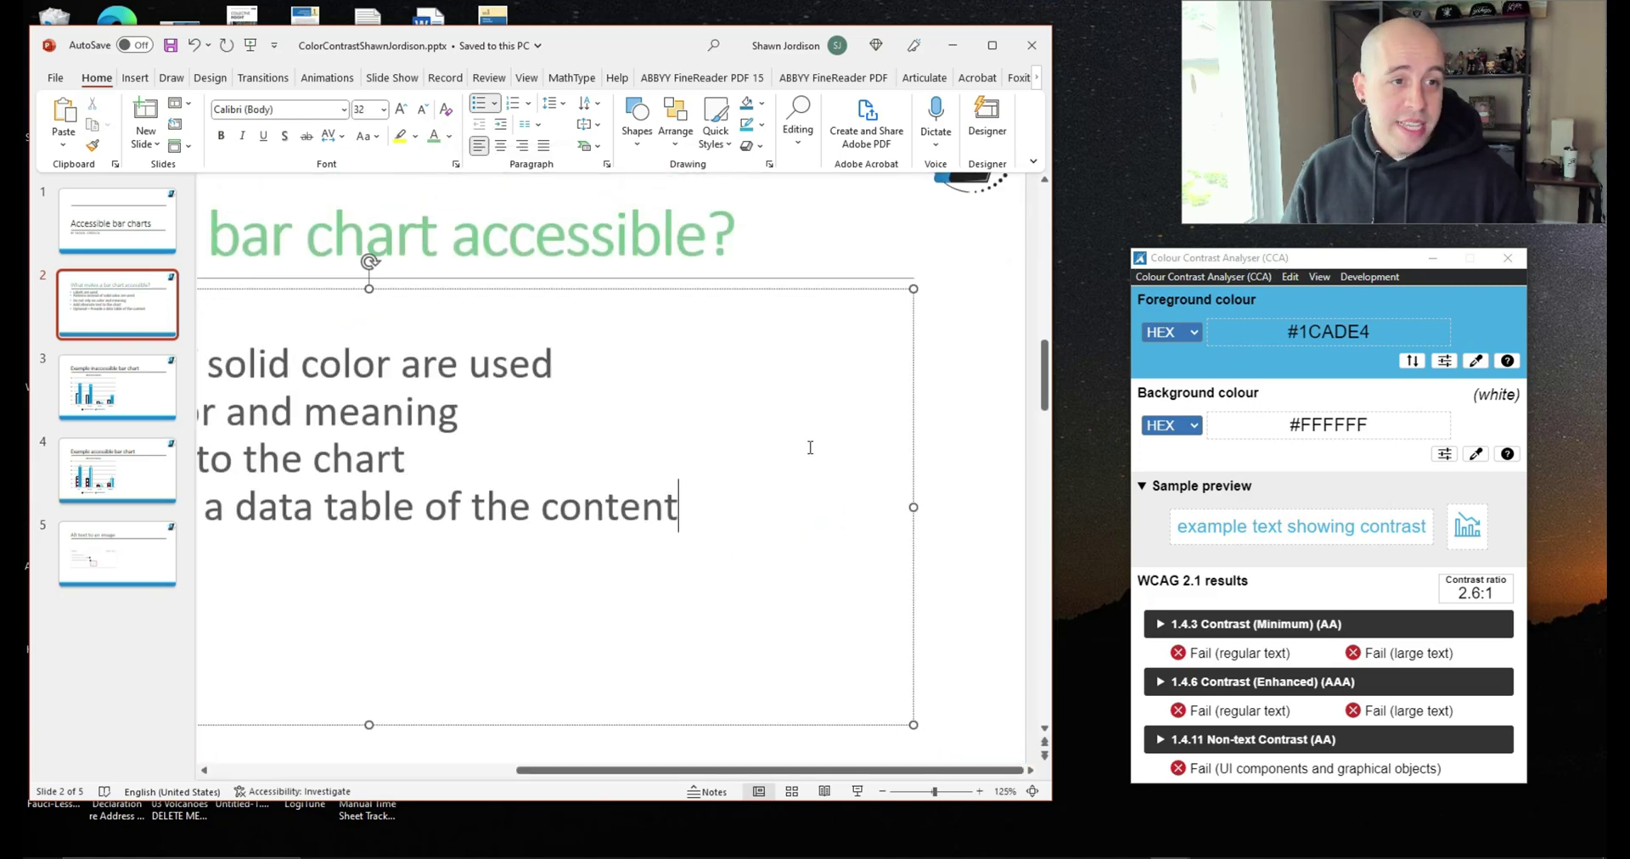
scroll(759, 504, "left", 5)
scroll(759, 505, "up", 3)
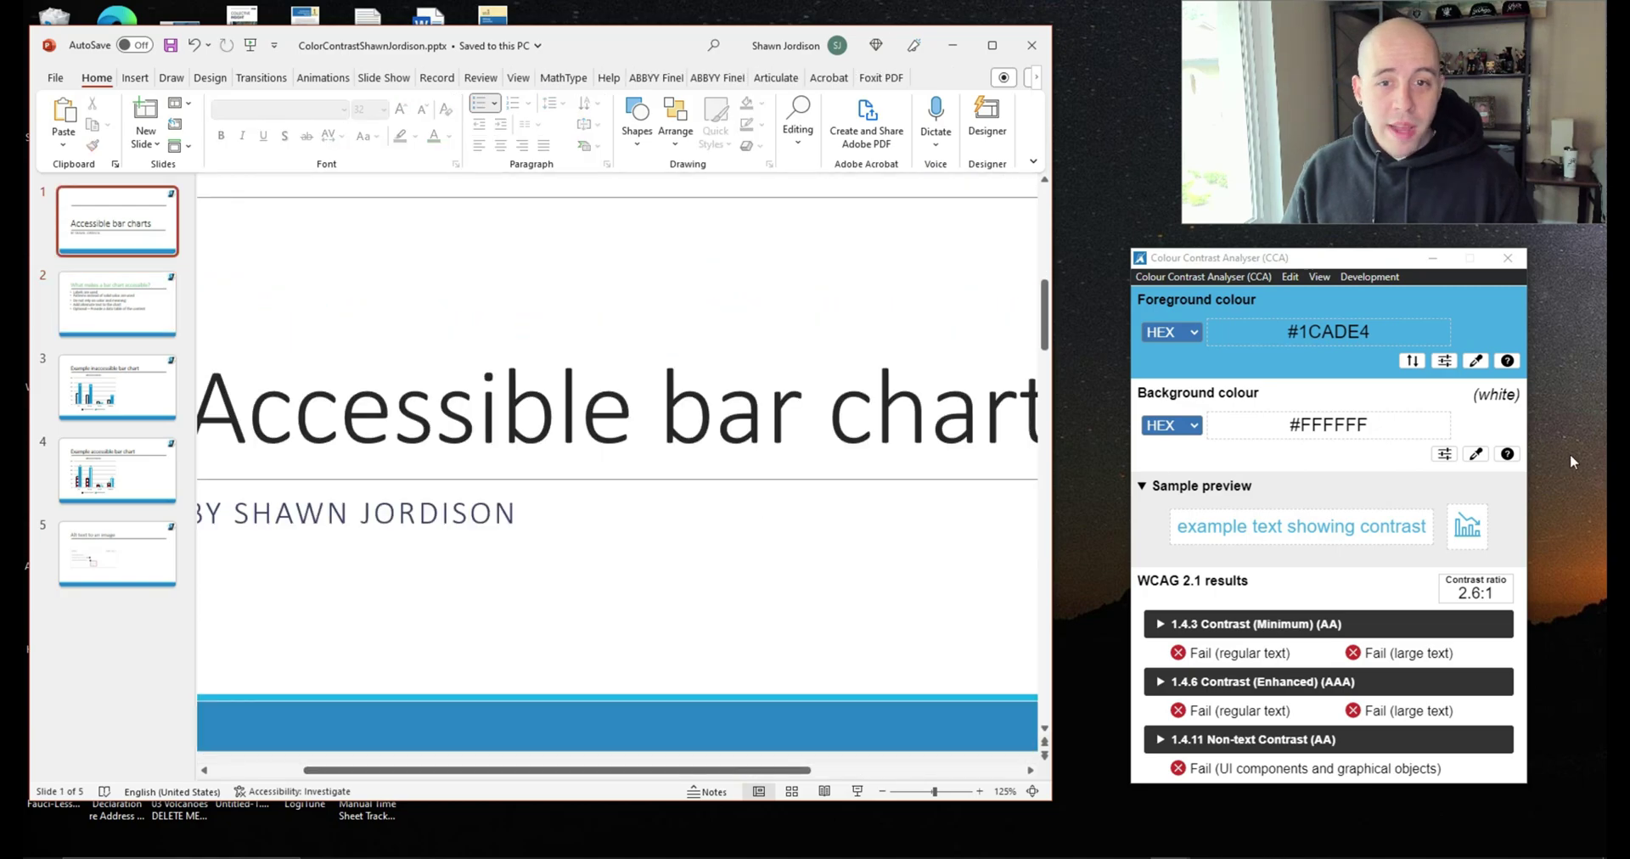
Step: Sample the green title #7EC492 as the checker's foreground, showing a failing 2.1:1
left_click(1476, 363)
left_click(896, 414)
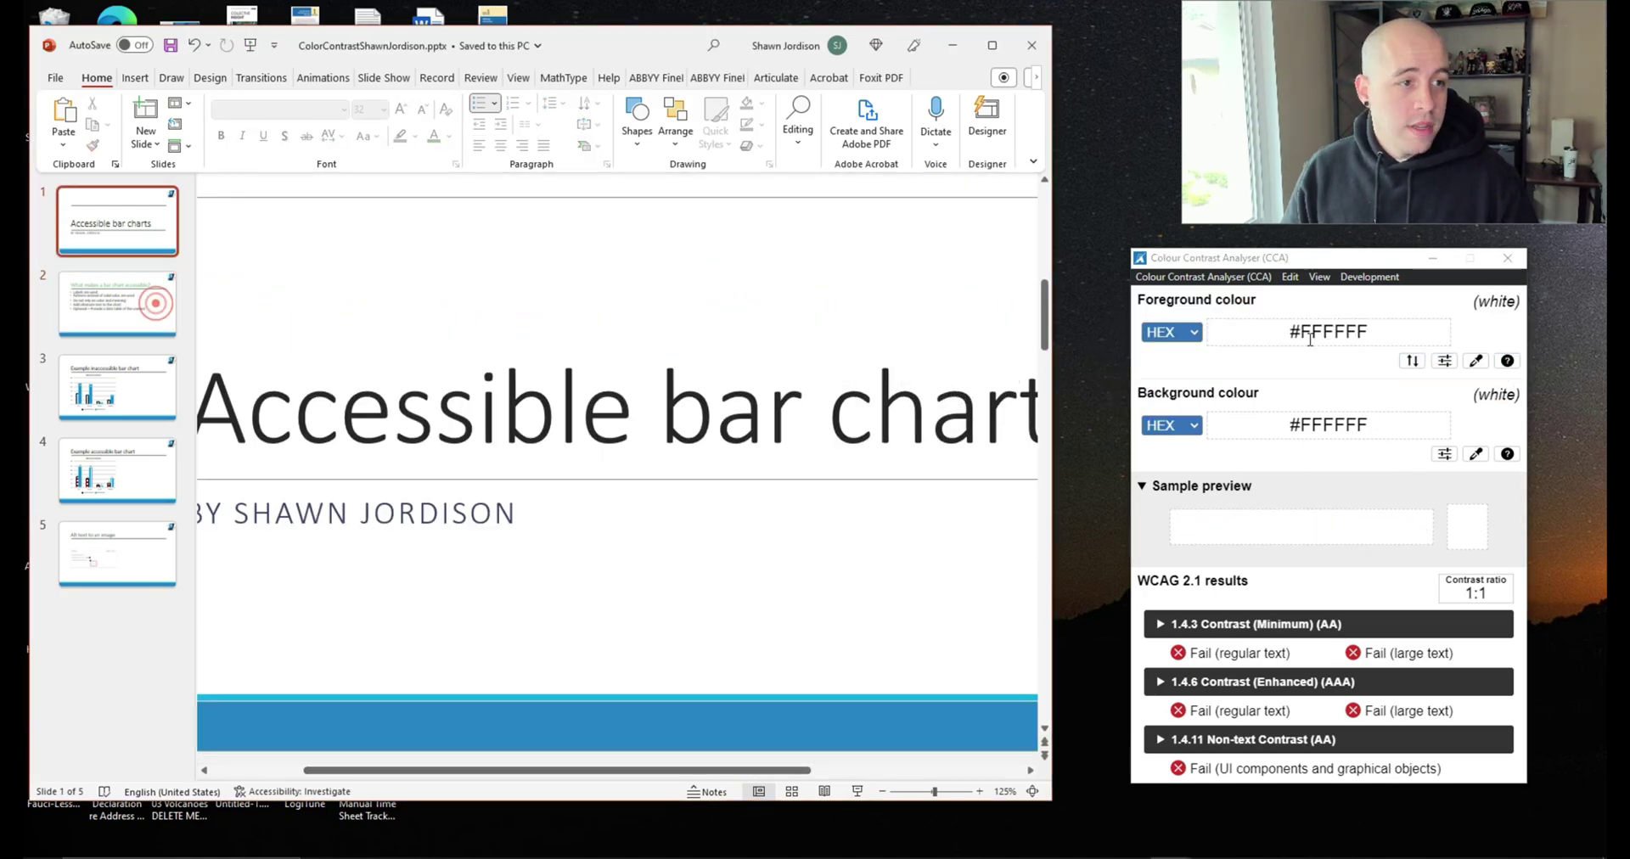
left_click(78, 334)
scroll(995, 346, "up", 2)
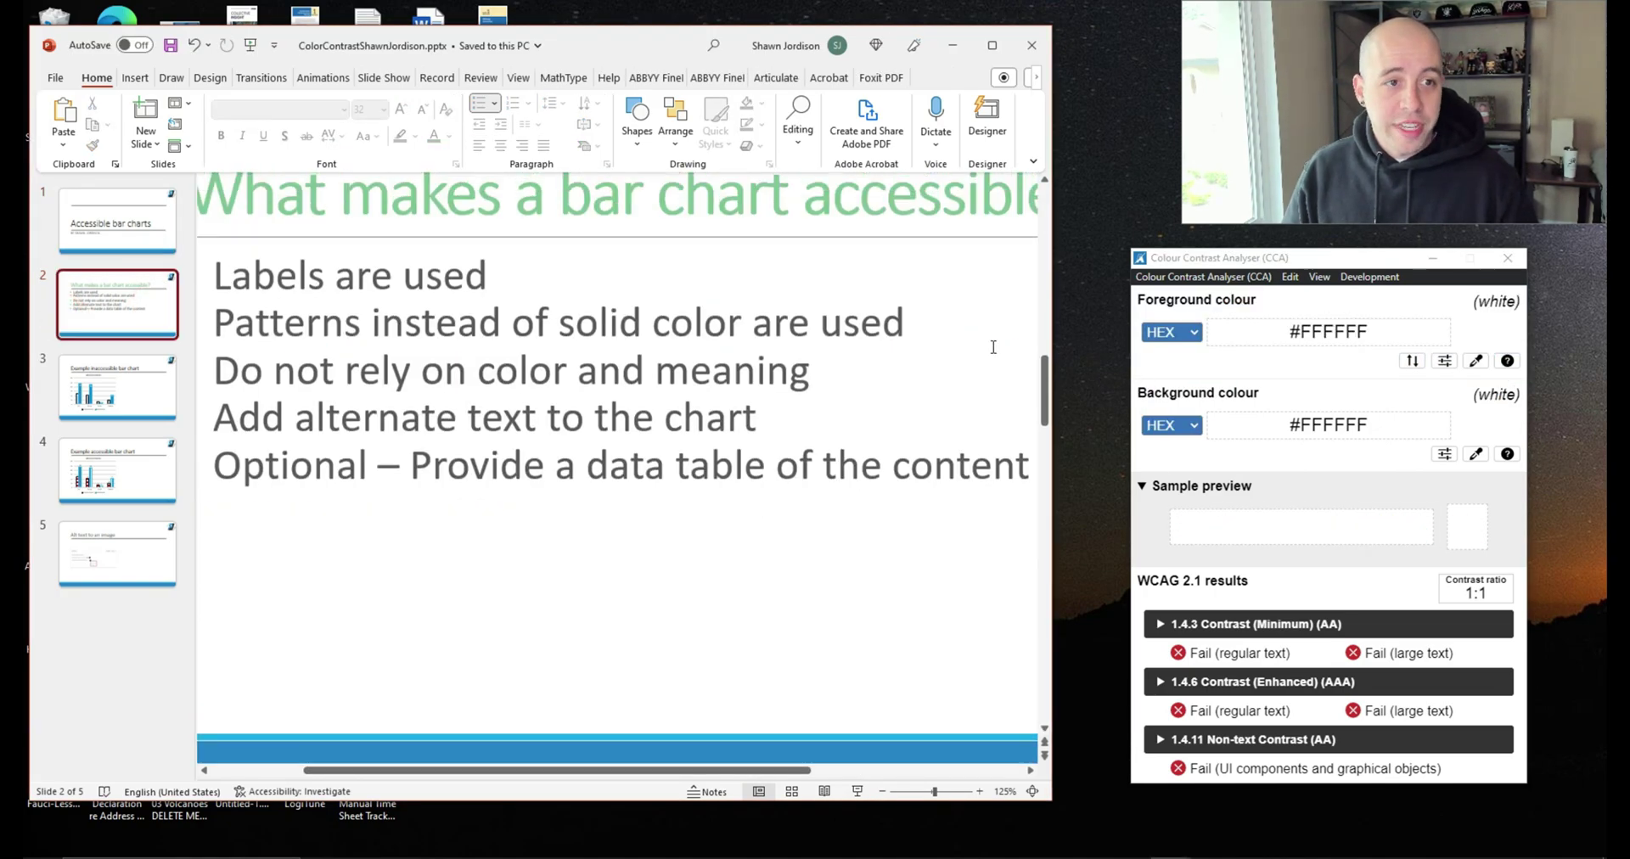
left_click(934, 254)
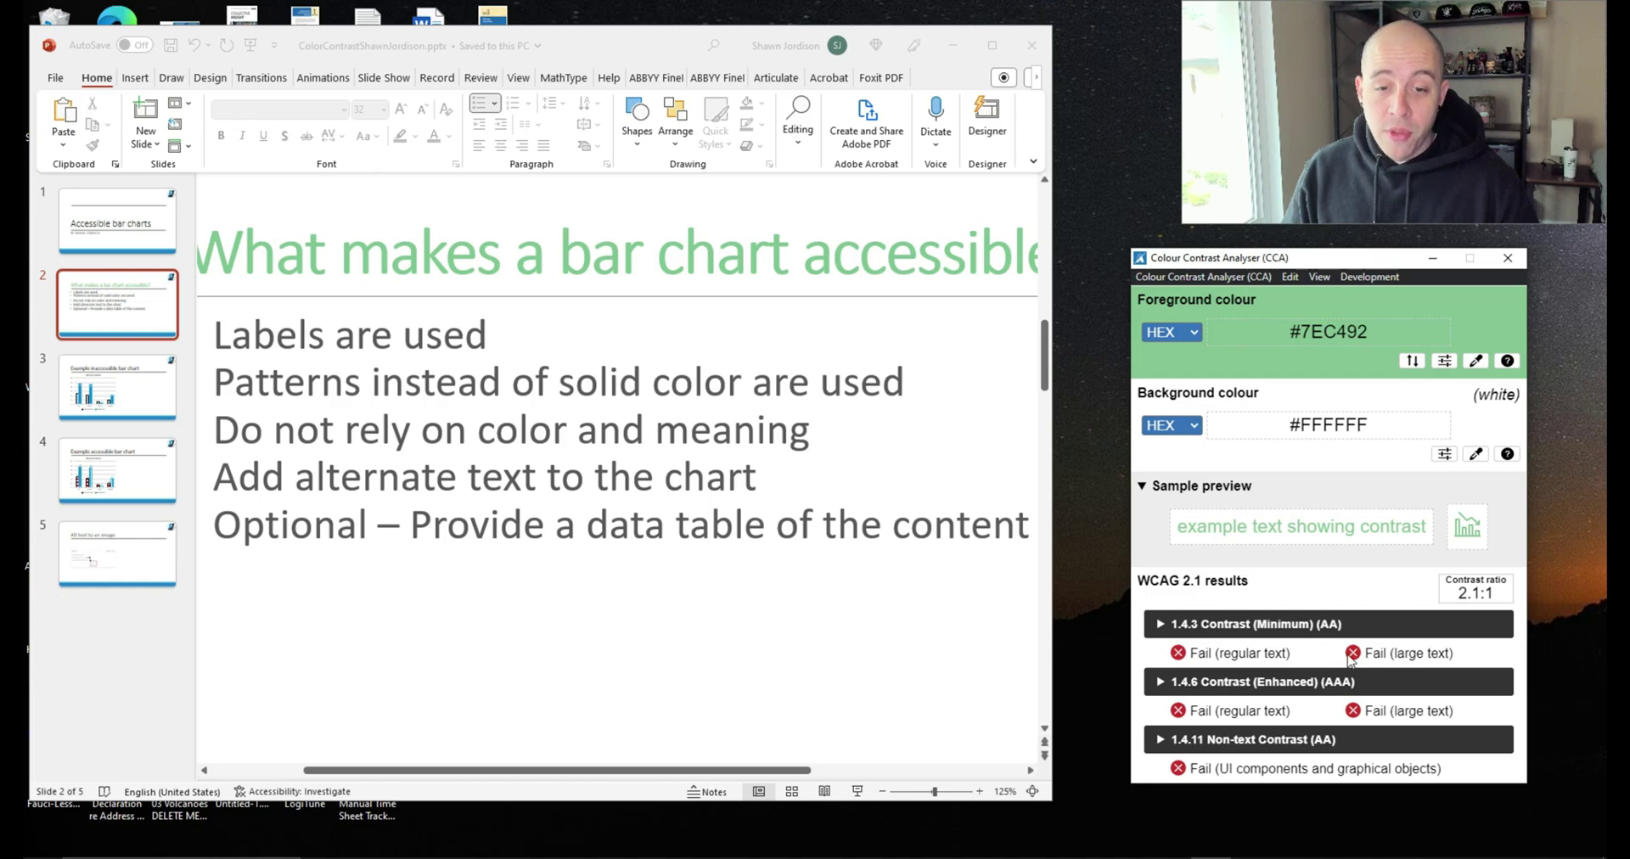
Step: Give the slide 2 title a black text highlight
triple_click(722, 254)
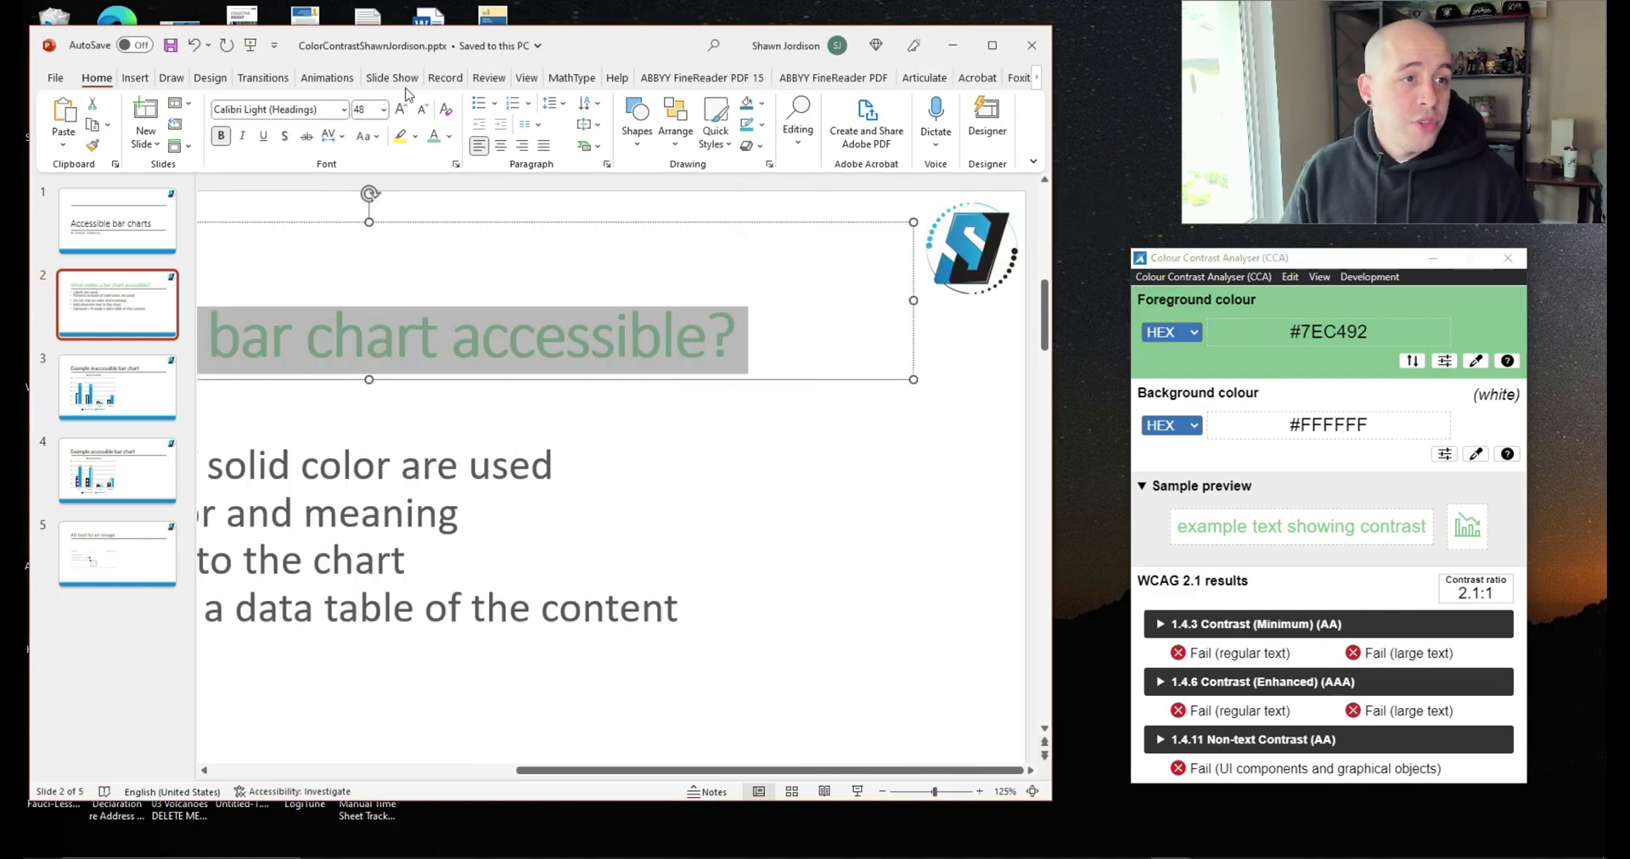
left_click(415, 136)
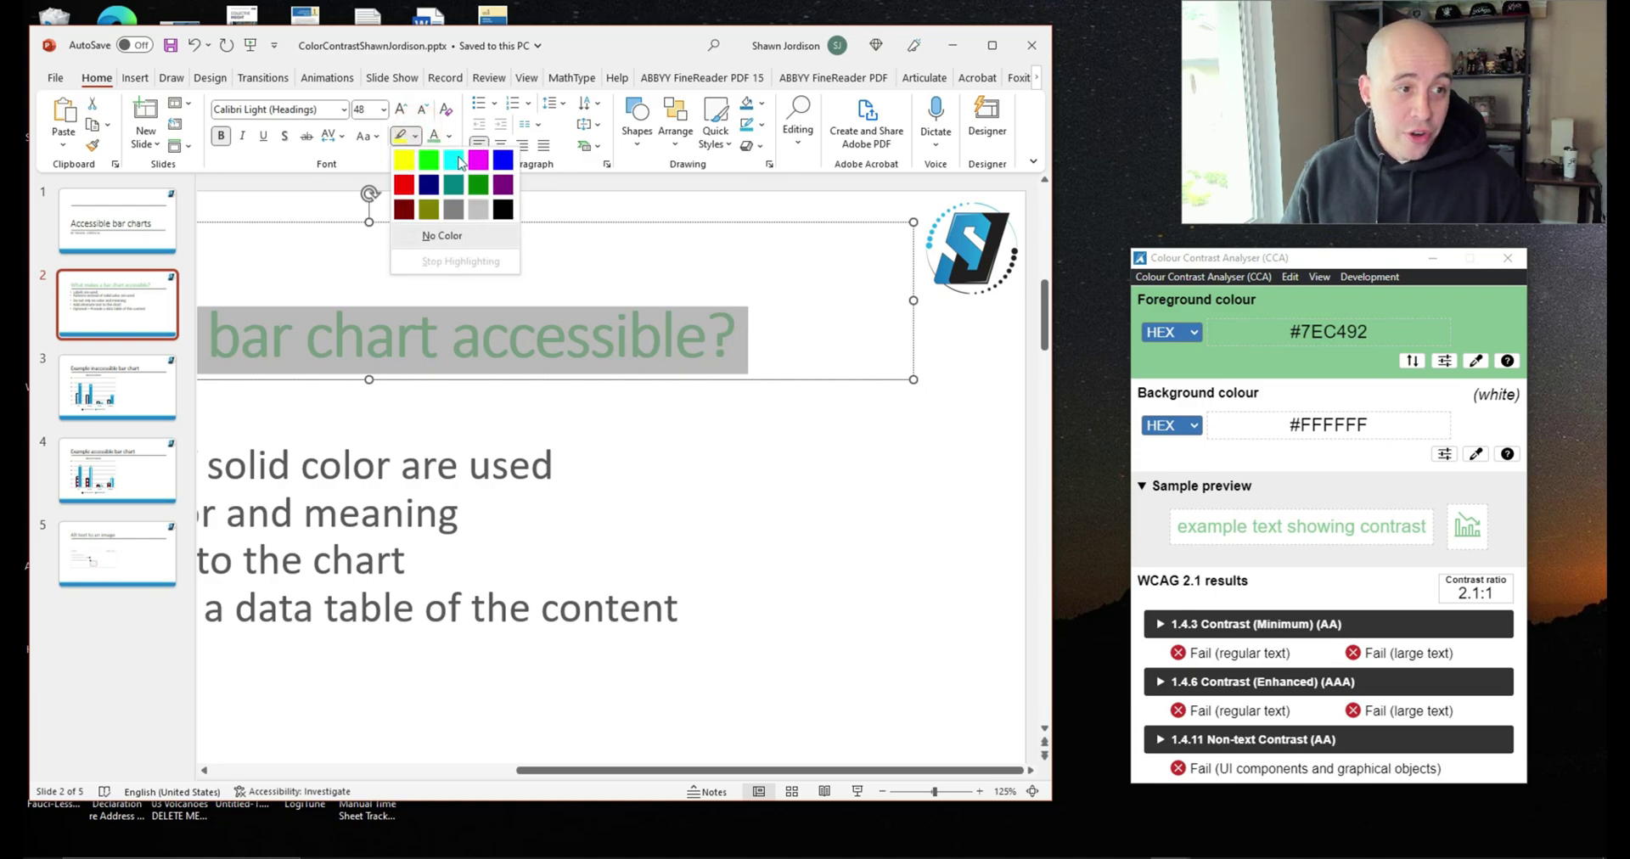
left_click(503, 209)
left_click(365, 399)
Step: Sample the black highlight as background, raising the green title's contrast to 10.2:1
left_click(1476, 453)
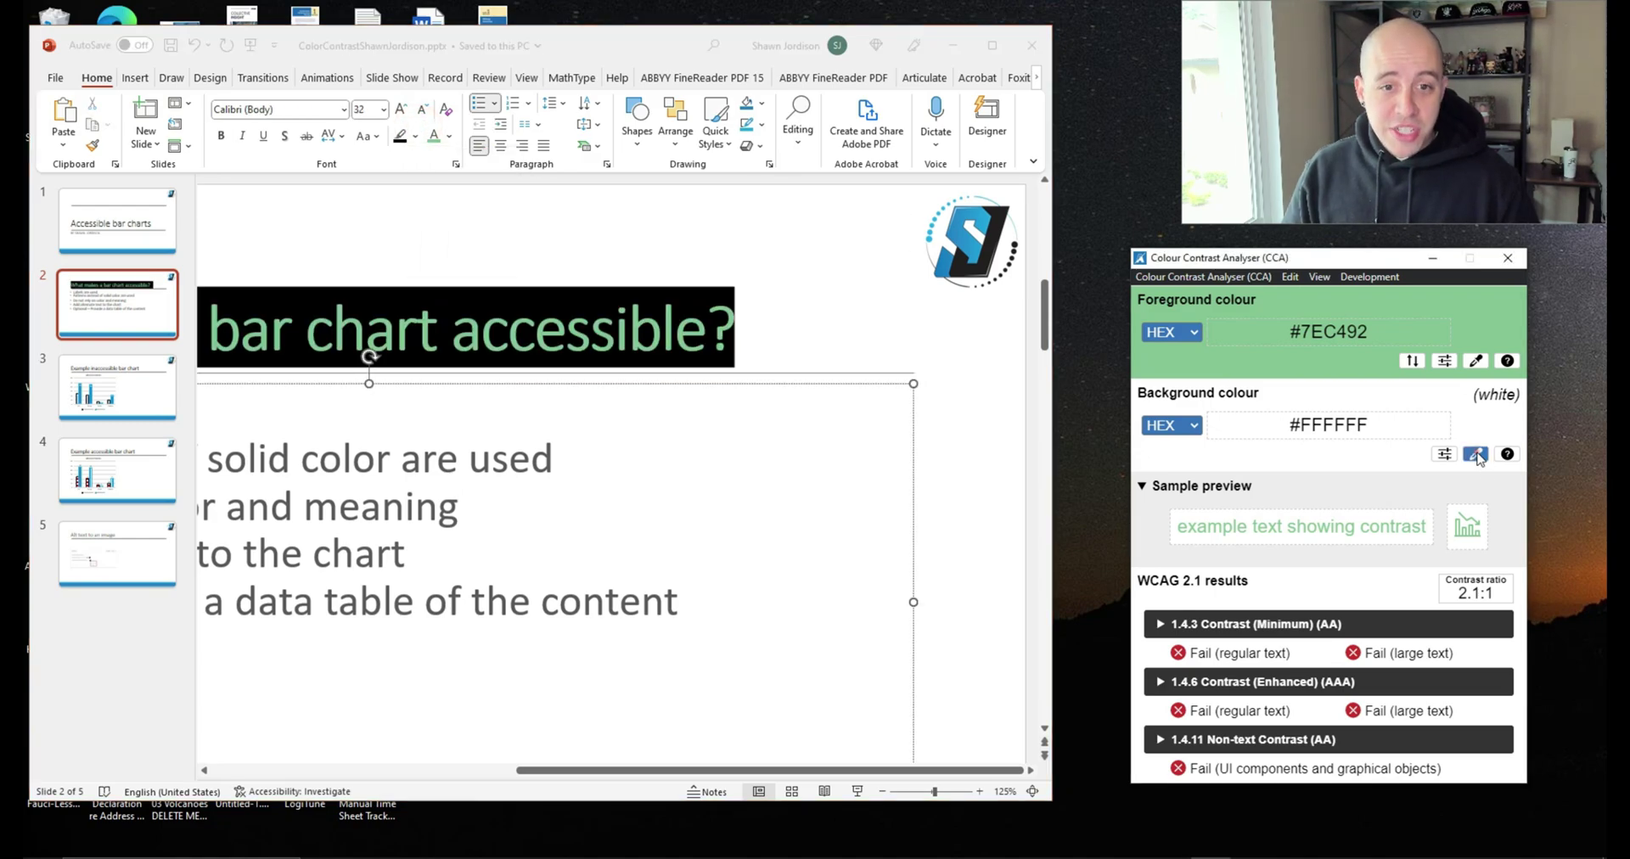
left_click(725, 361)
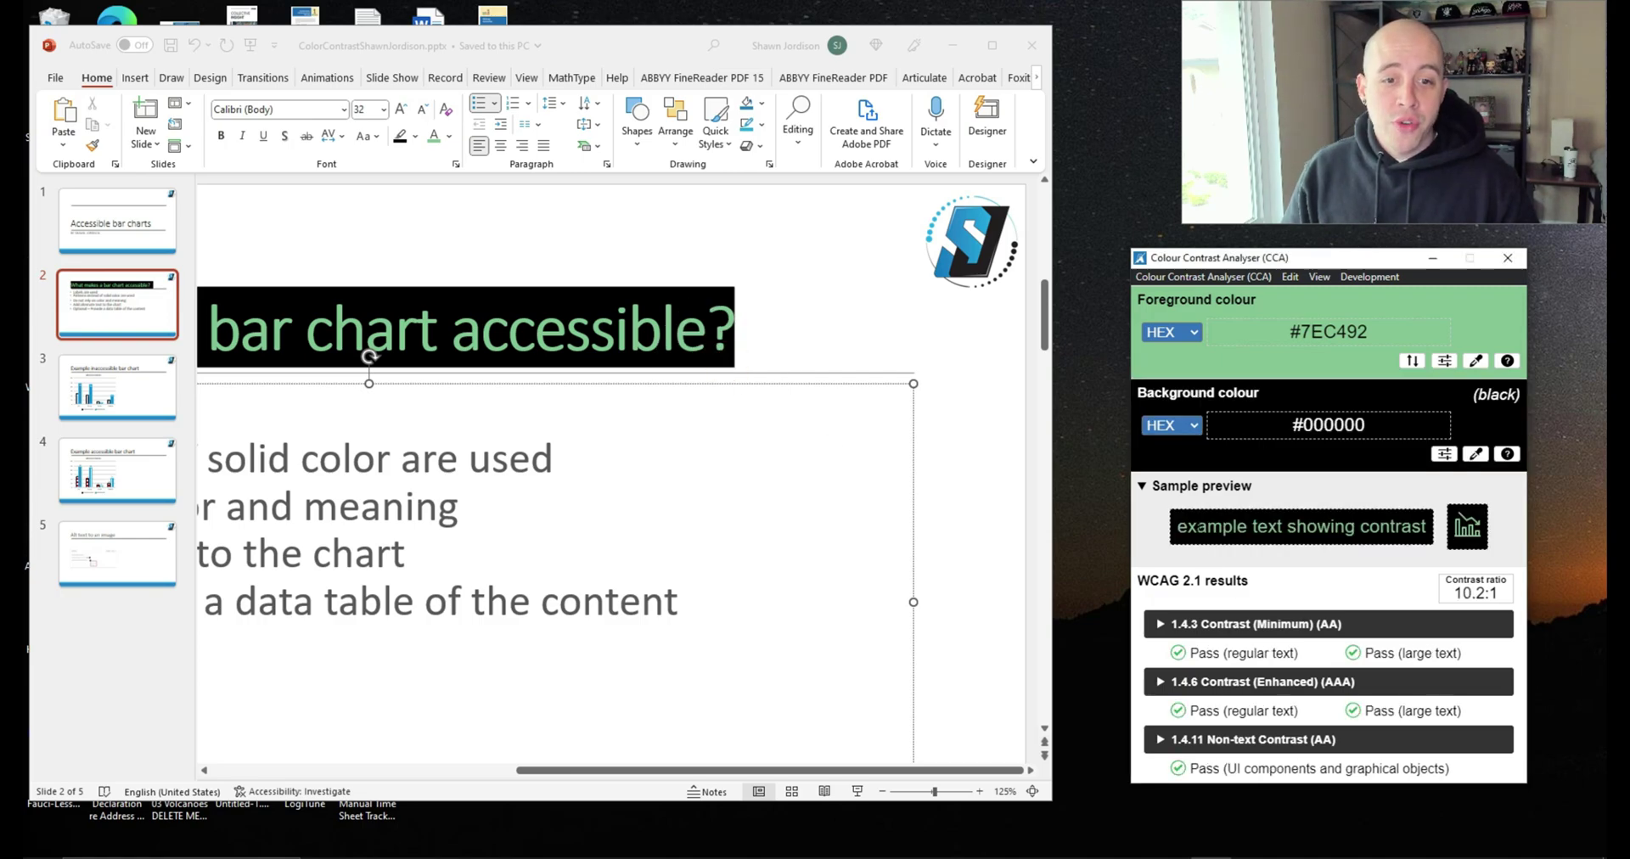
scroll(646, 509, "down", 3)
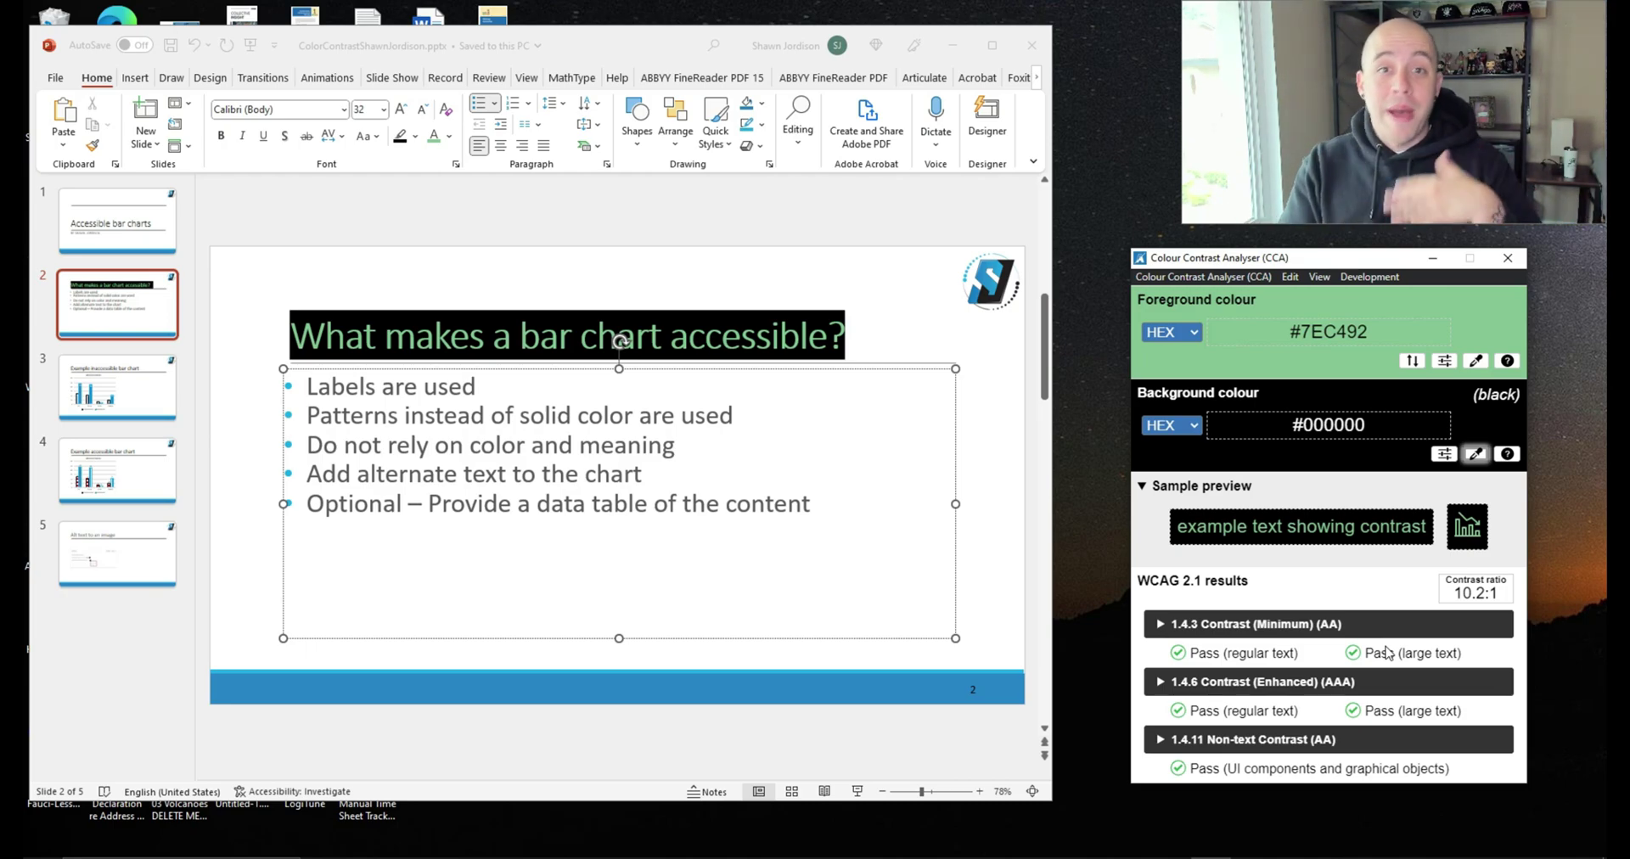
Step: Undo the black highlight on the slide 2 title with Ctrl+Z
left_click(719, 396)
triple_click(737, 354)
key("Page_Up")
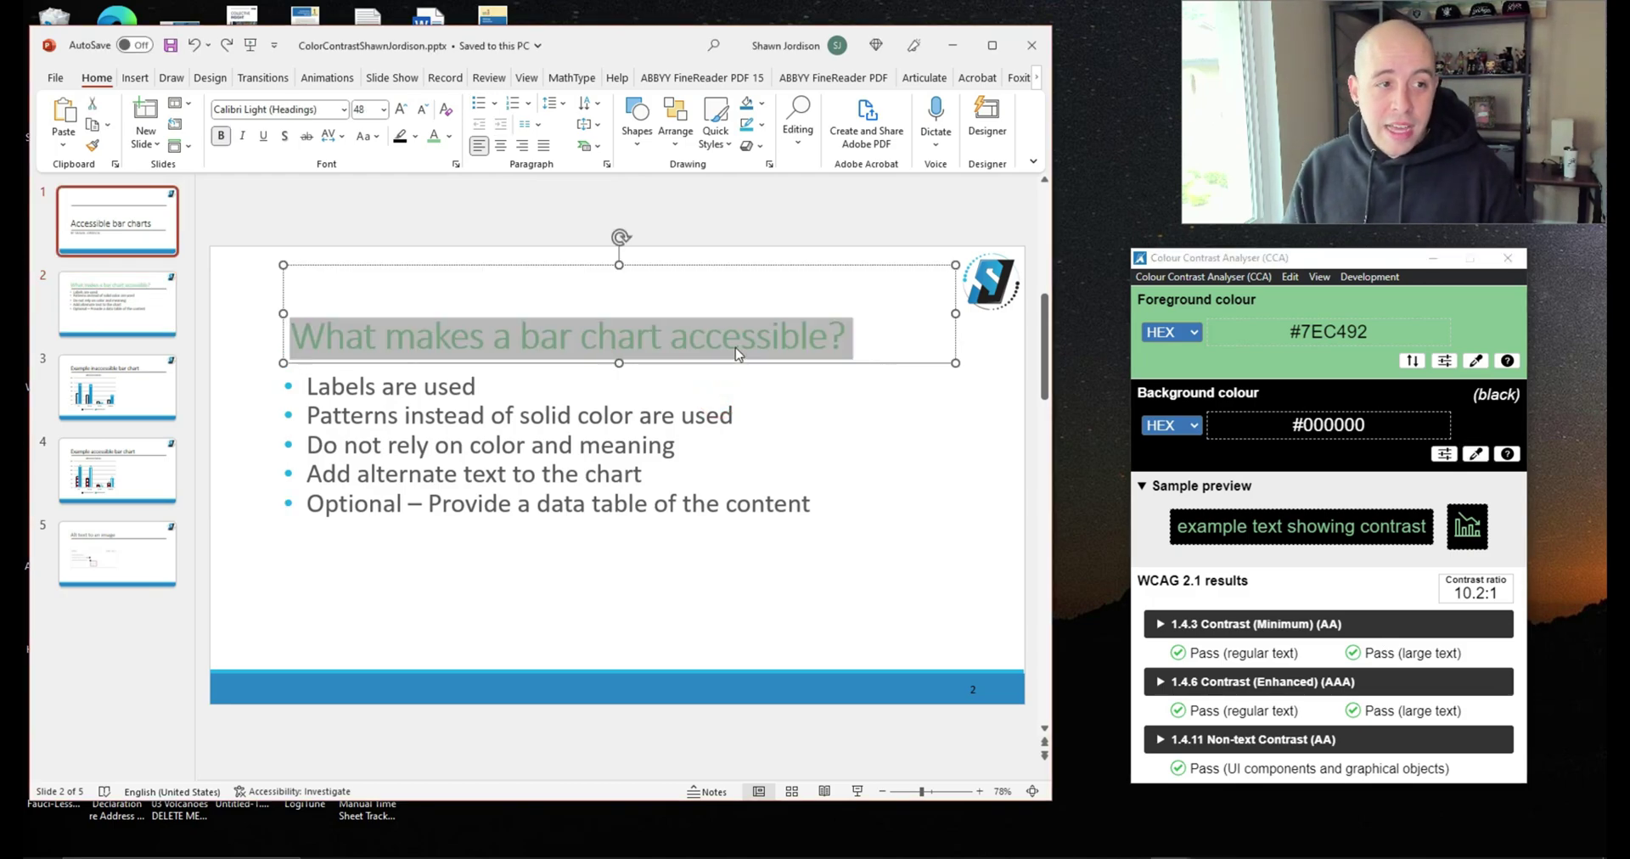
key("ctrl+z")
left_click(721, 415)
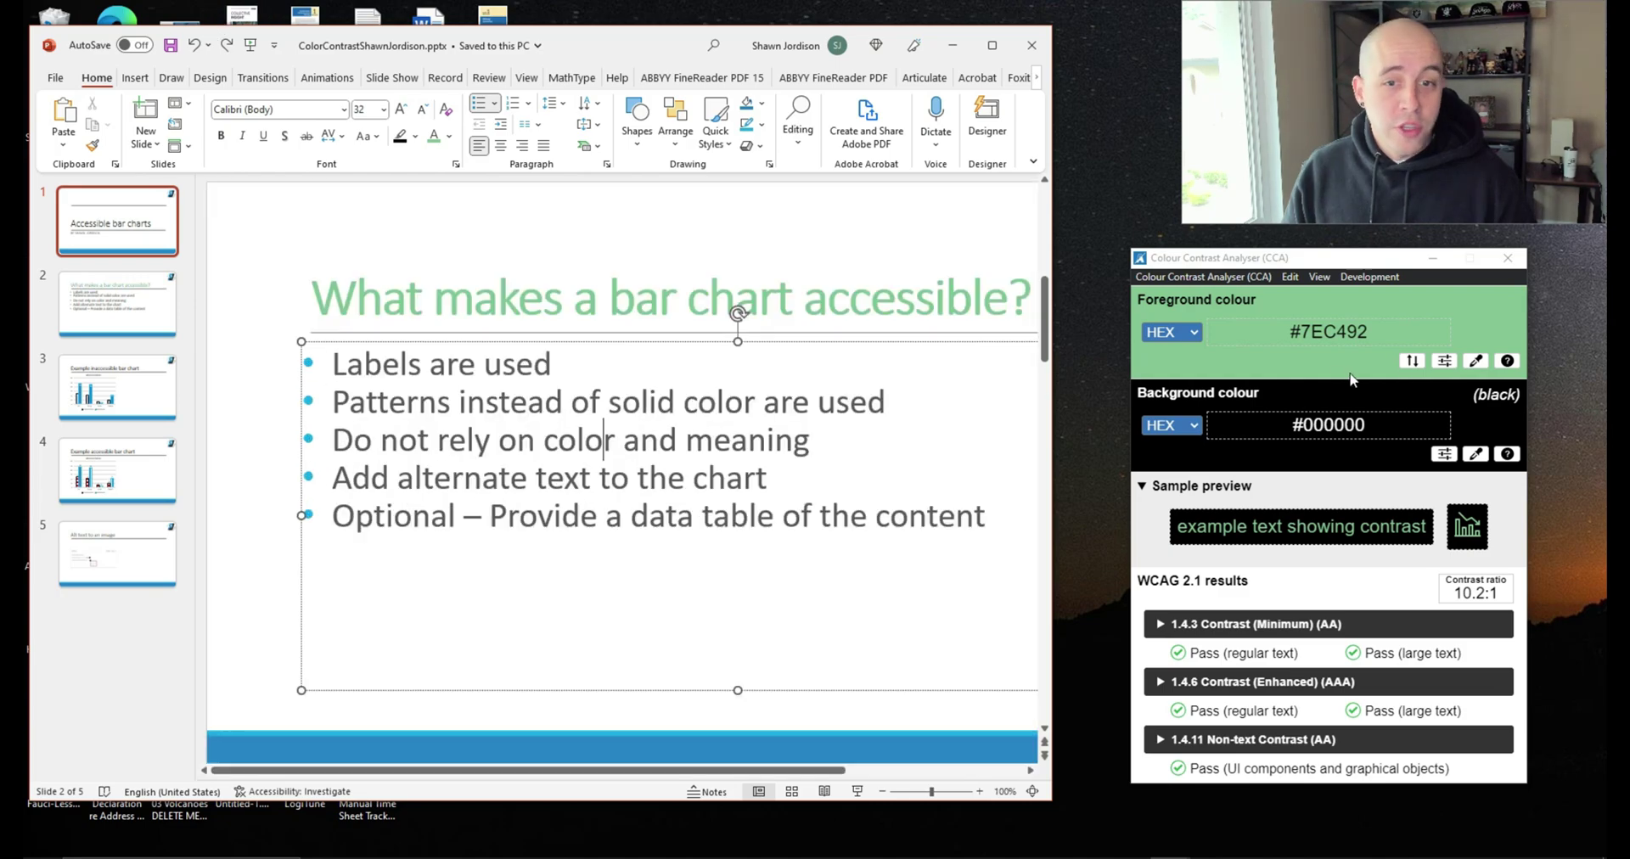
Step: Re-sample the green title text as the checker's foreground colour
left_click(1479, 360)
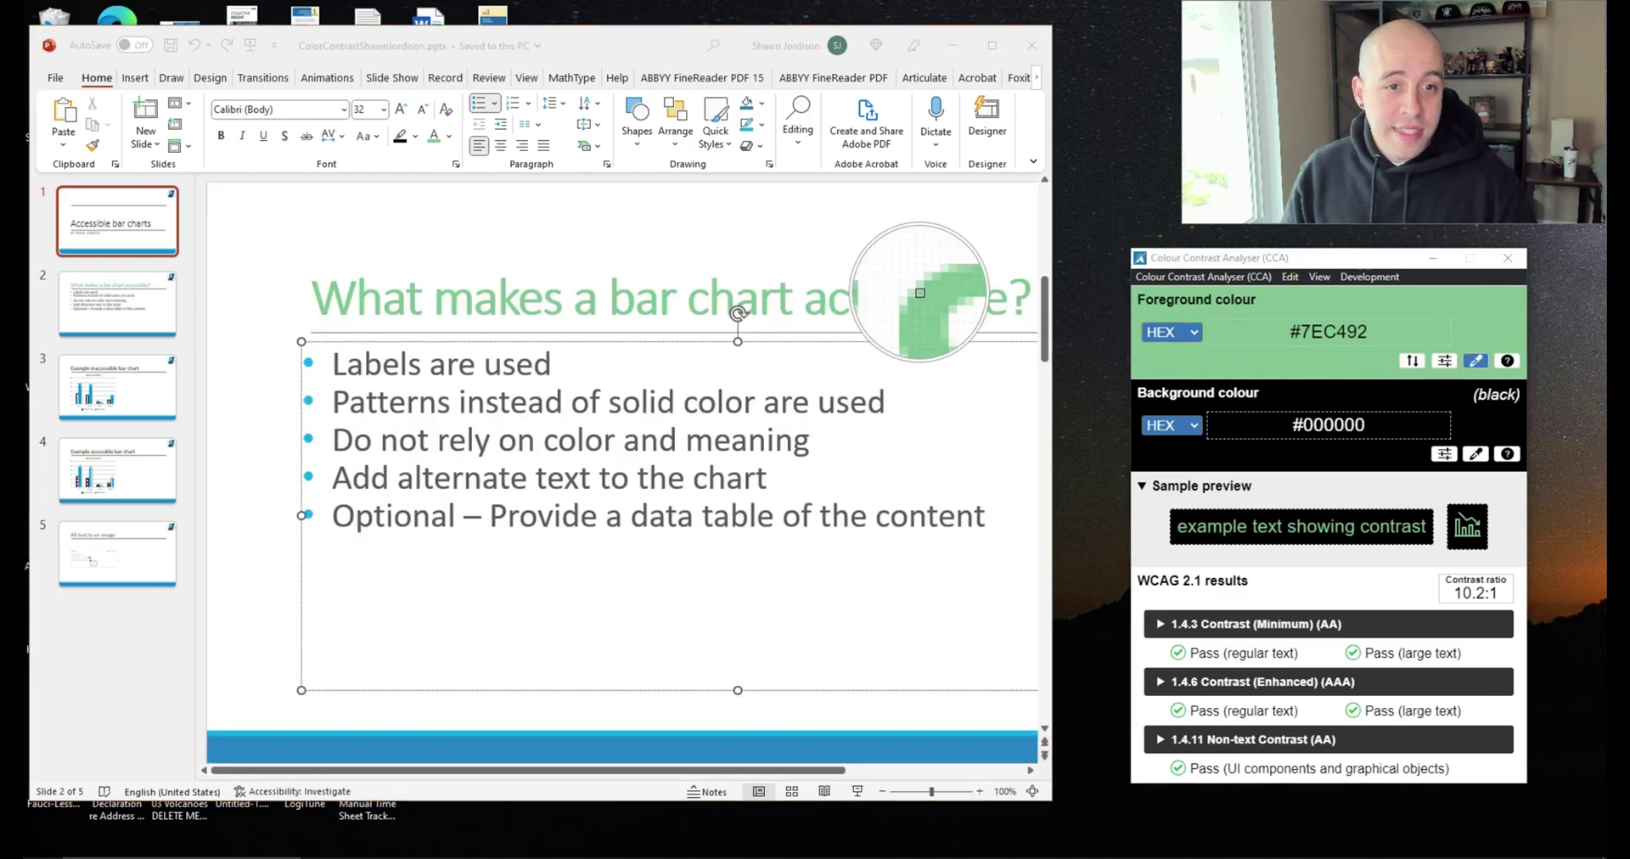
left_click(921, 293)
key("F12")
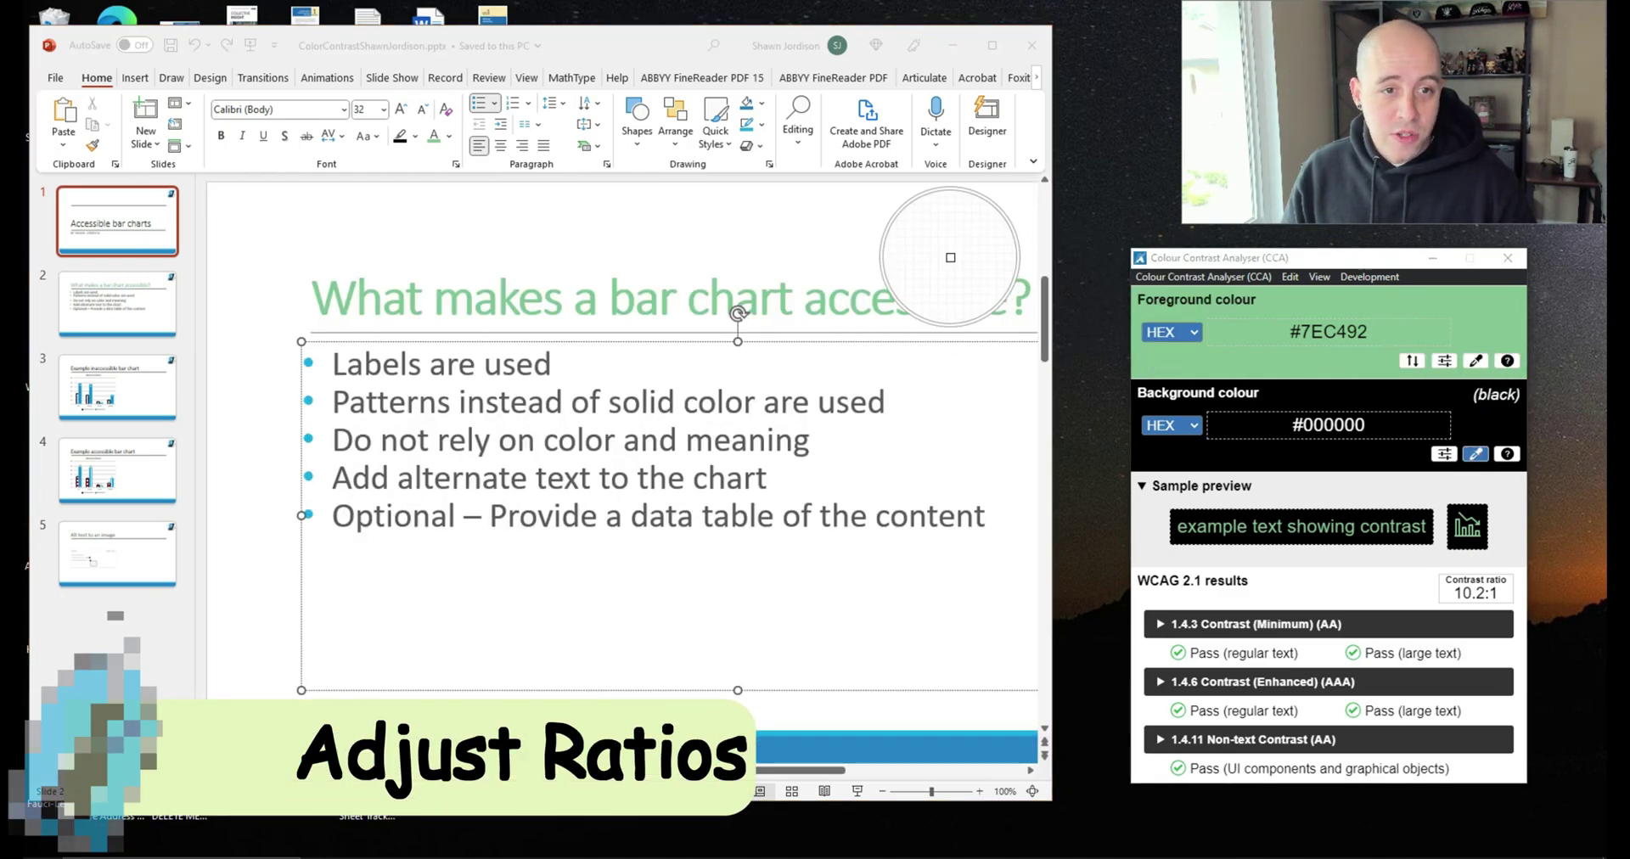
Step: Sample white as background and darken the green foreground to #1E6432, passing at 7.2:1
left_click(949, 255)
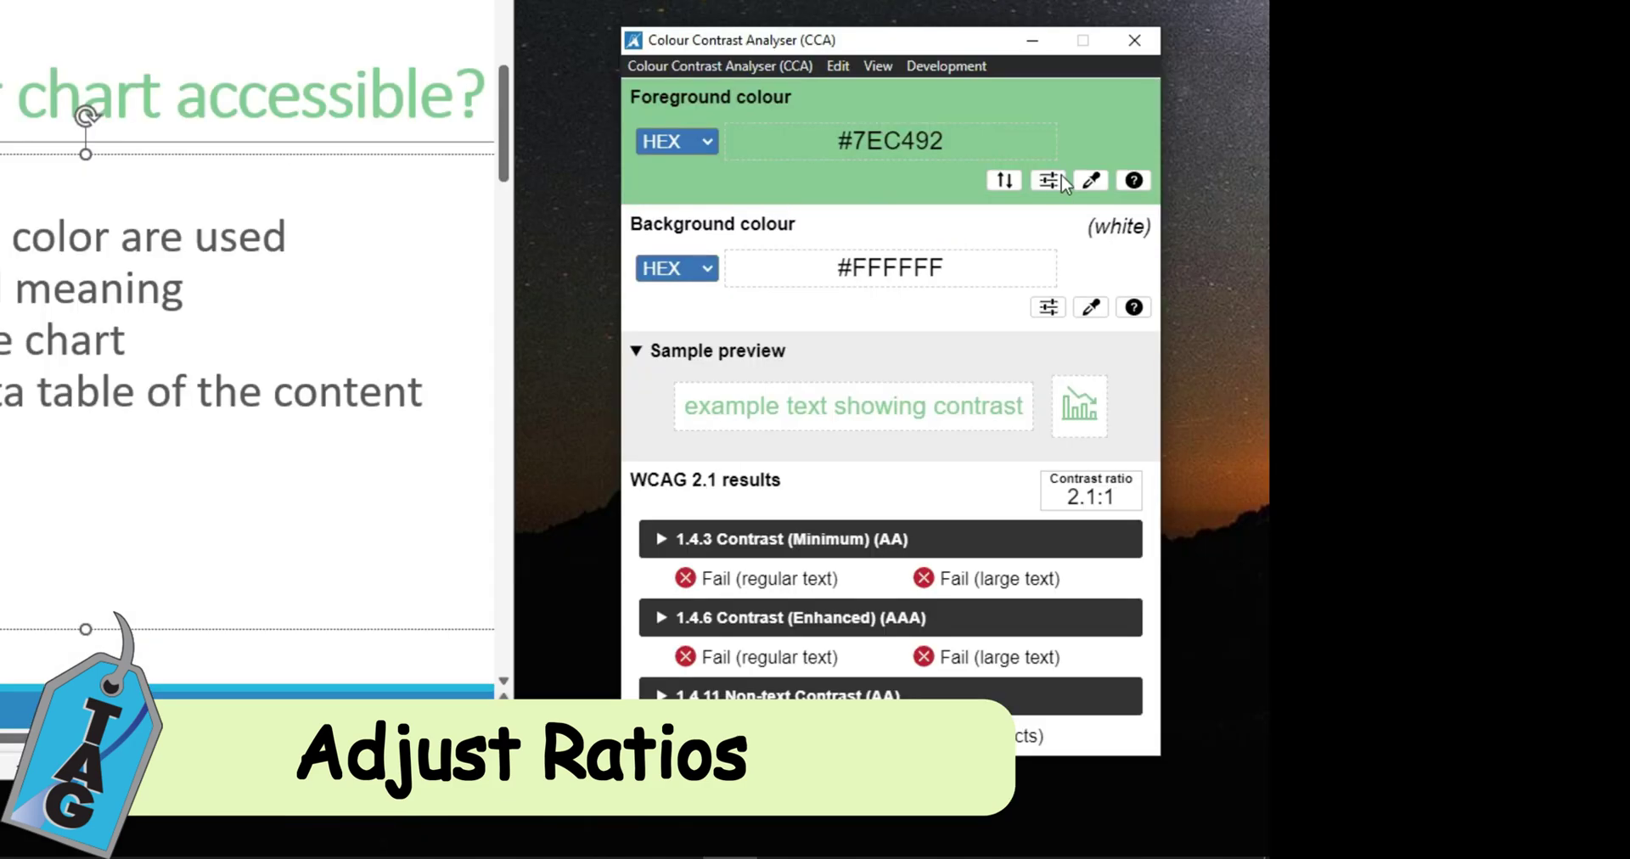
left_click(1047, 180)
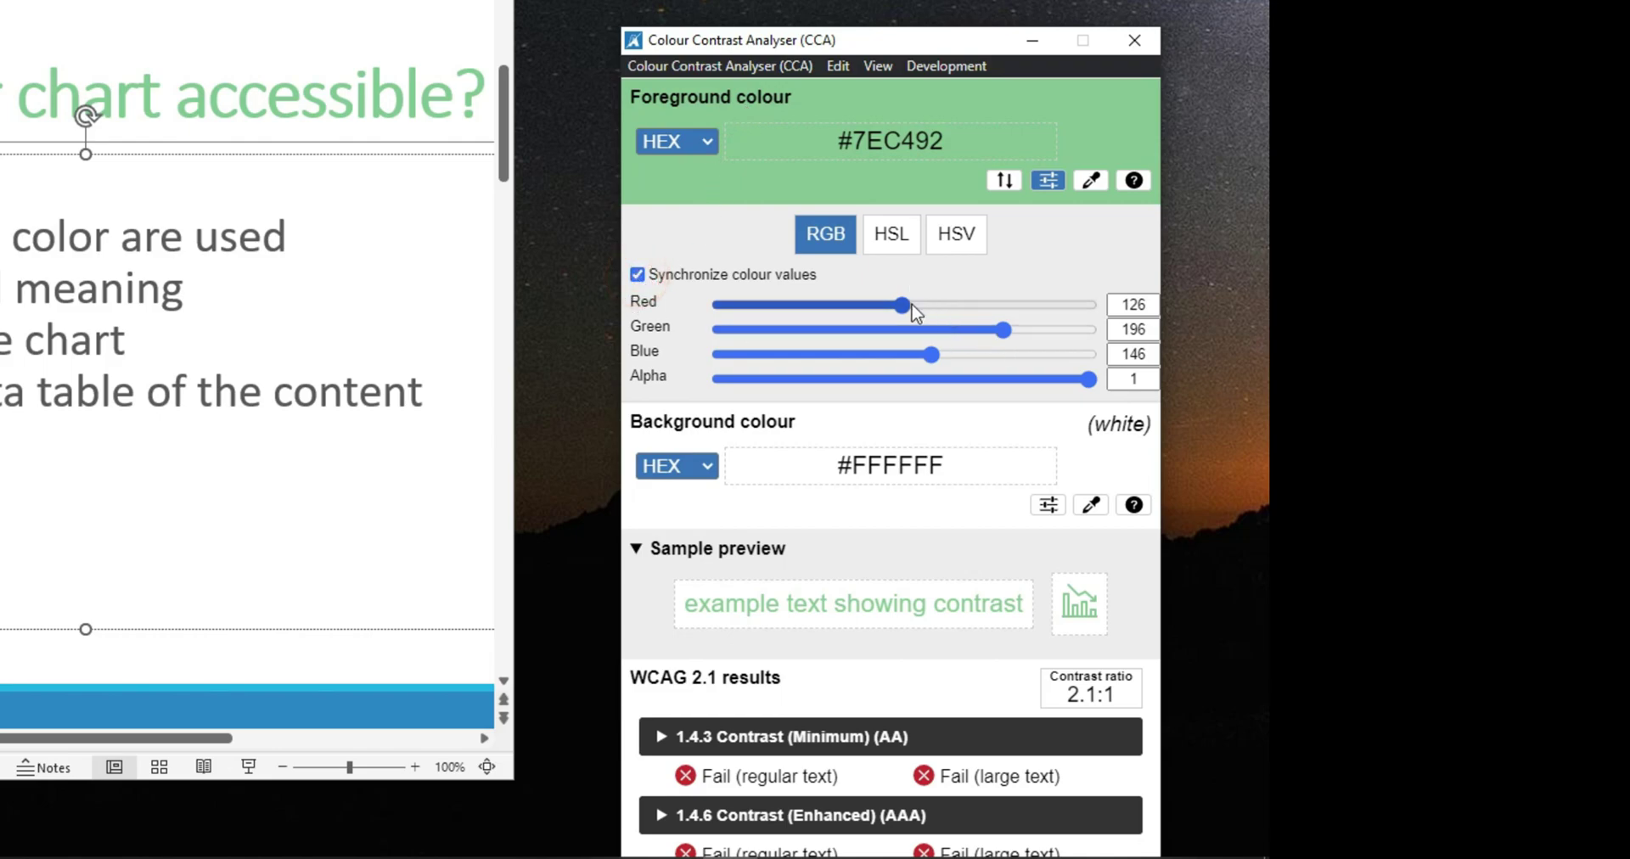
left_click_drag(899, 307, 846, 309)
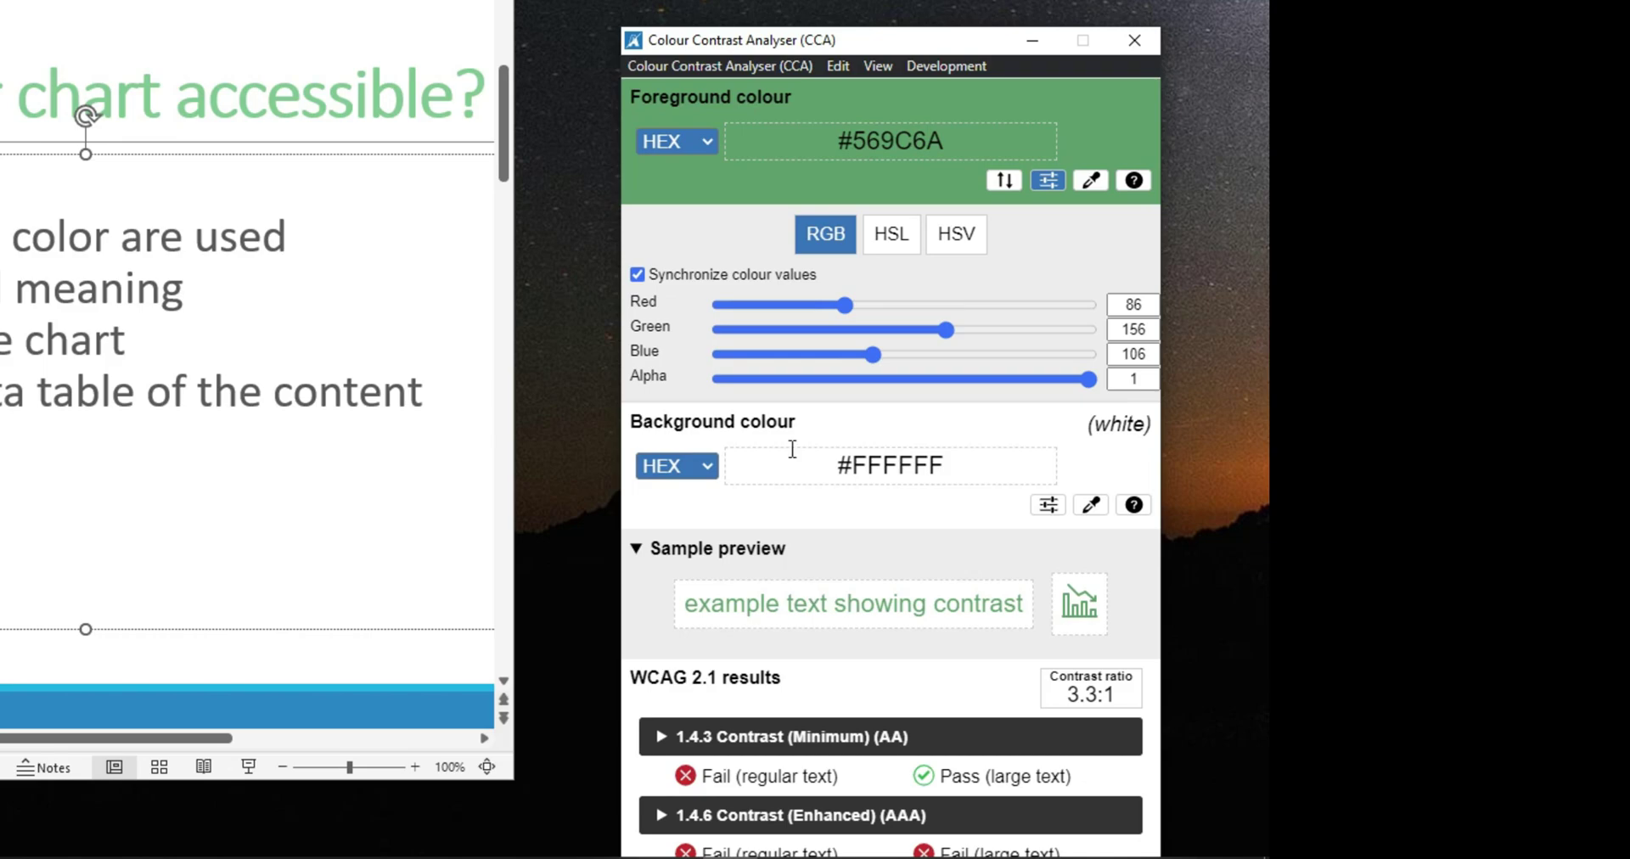
left_click_drag(788, 45, 800, 4)
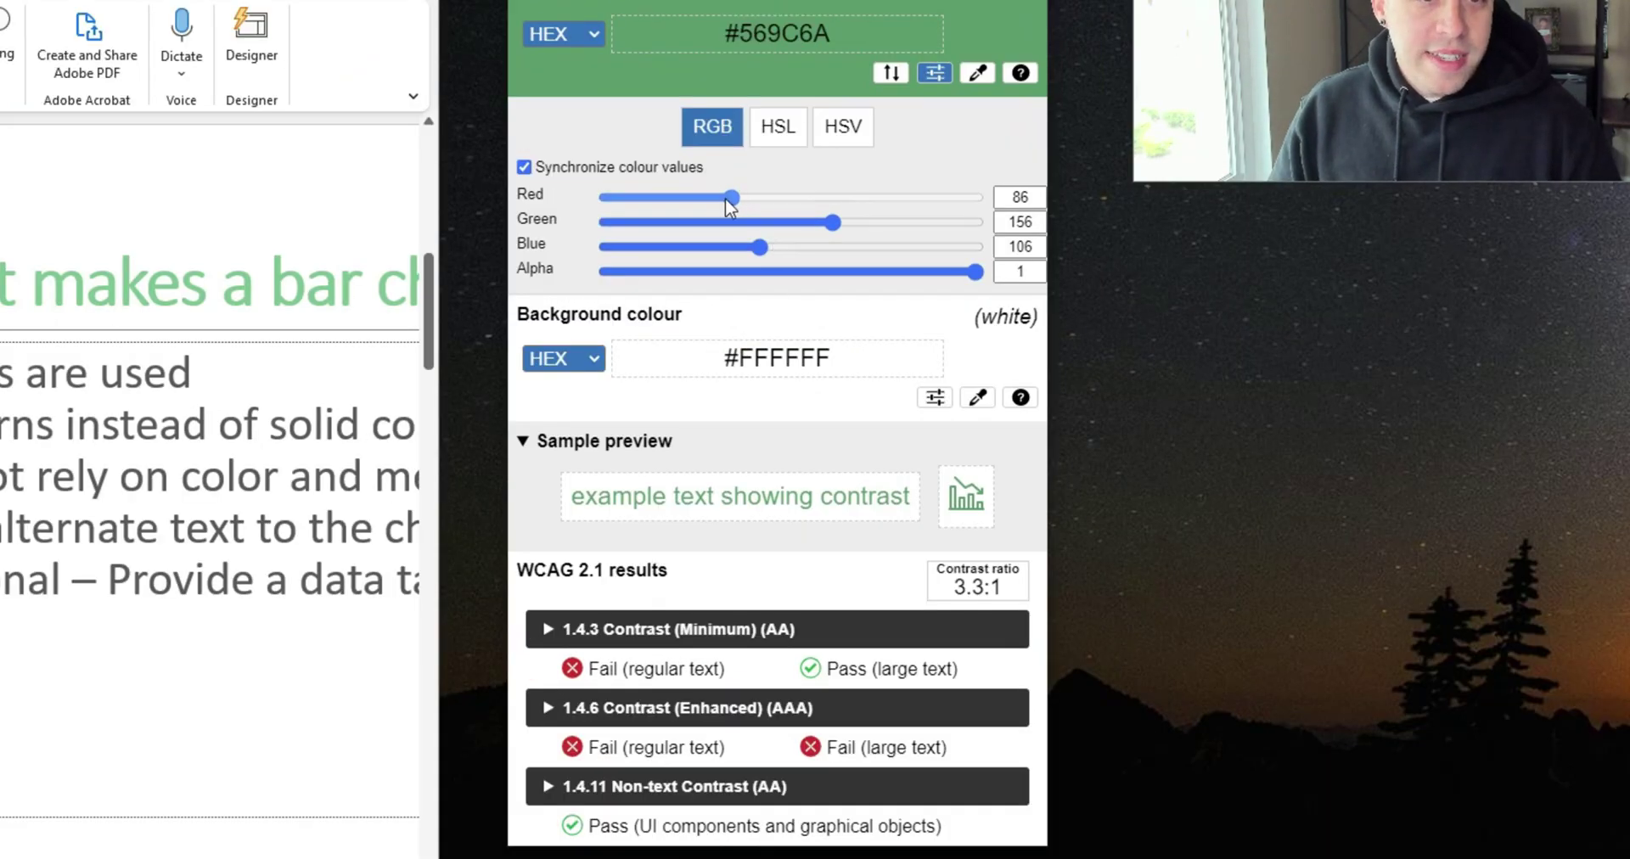
left_click_drag(728, 202, 694, 197)
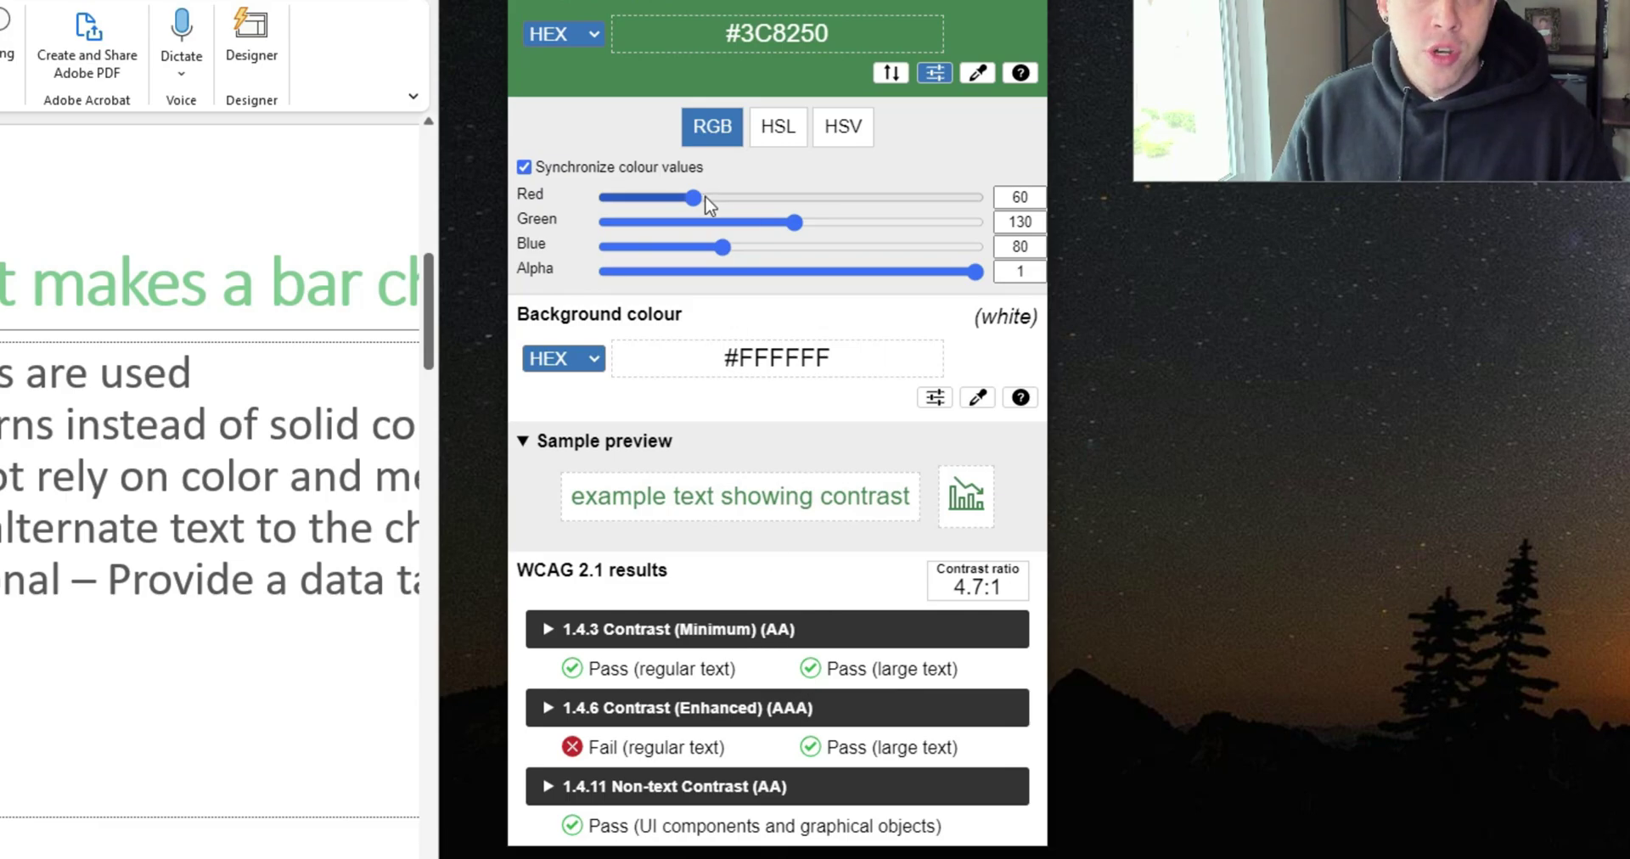
left_click_drag(694, 197, 650, 197)
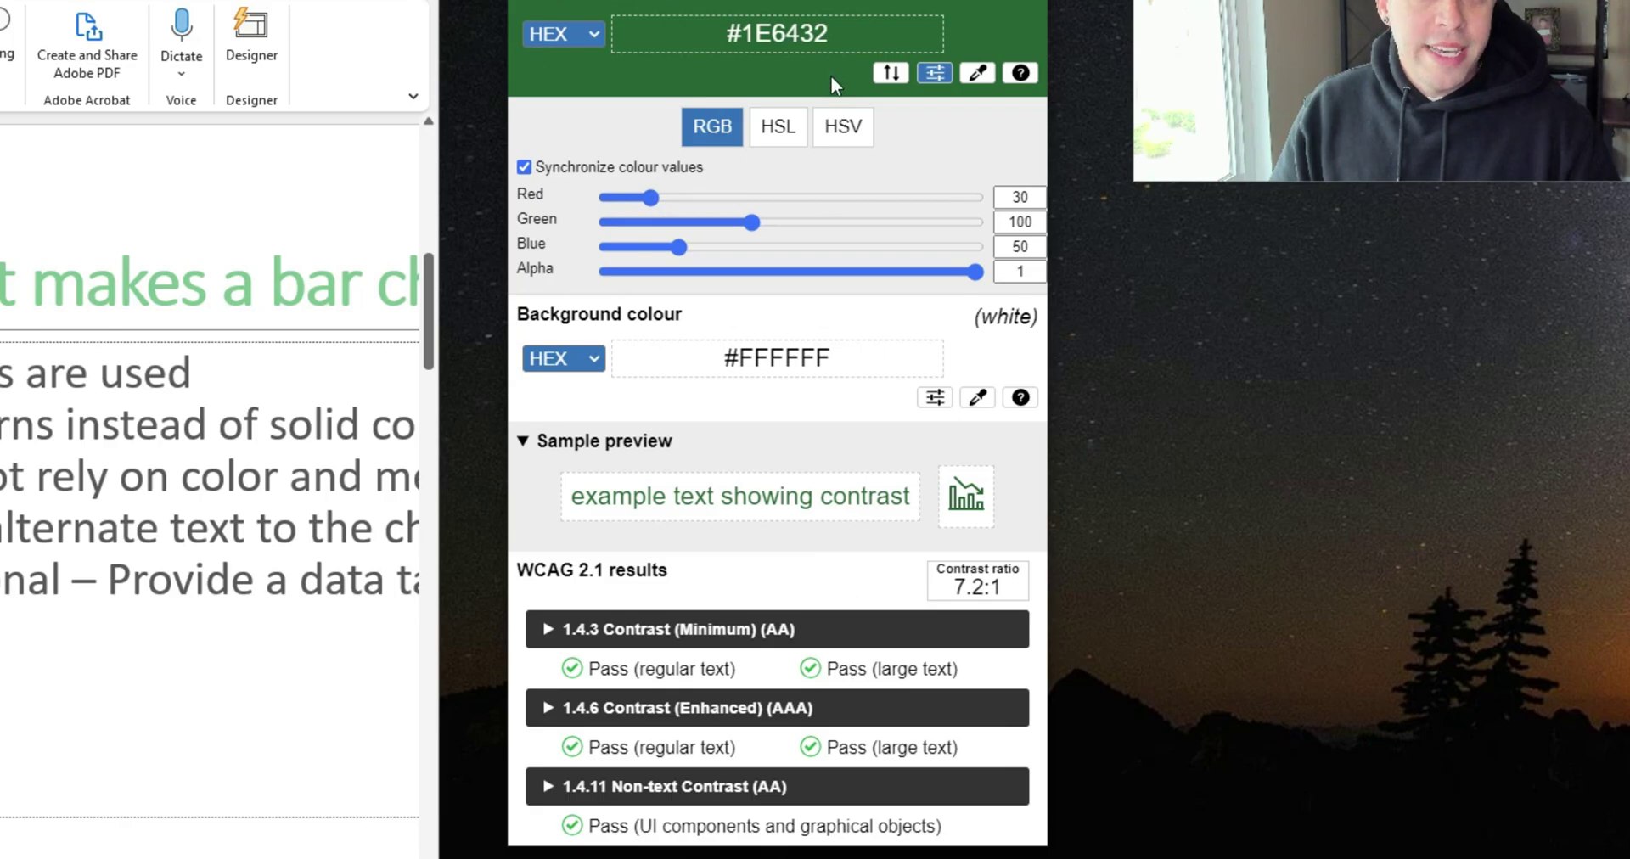
left_click(813, 32)
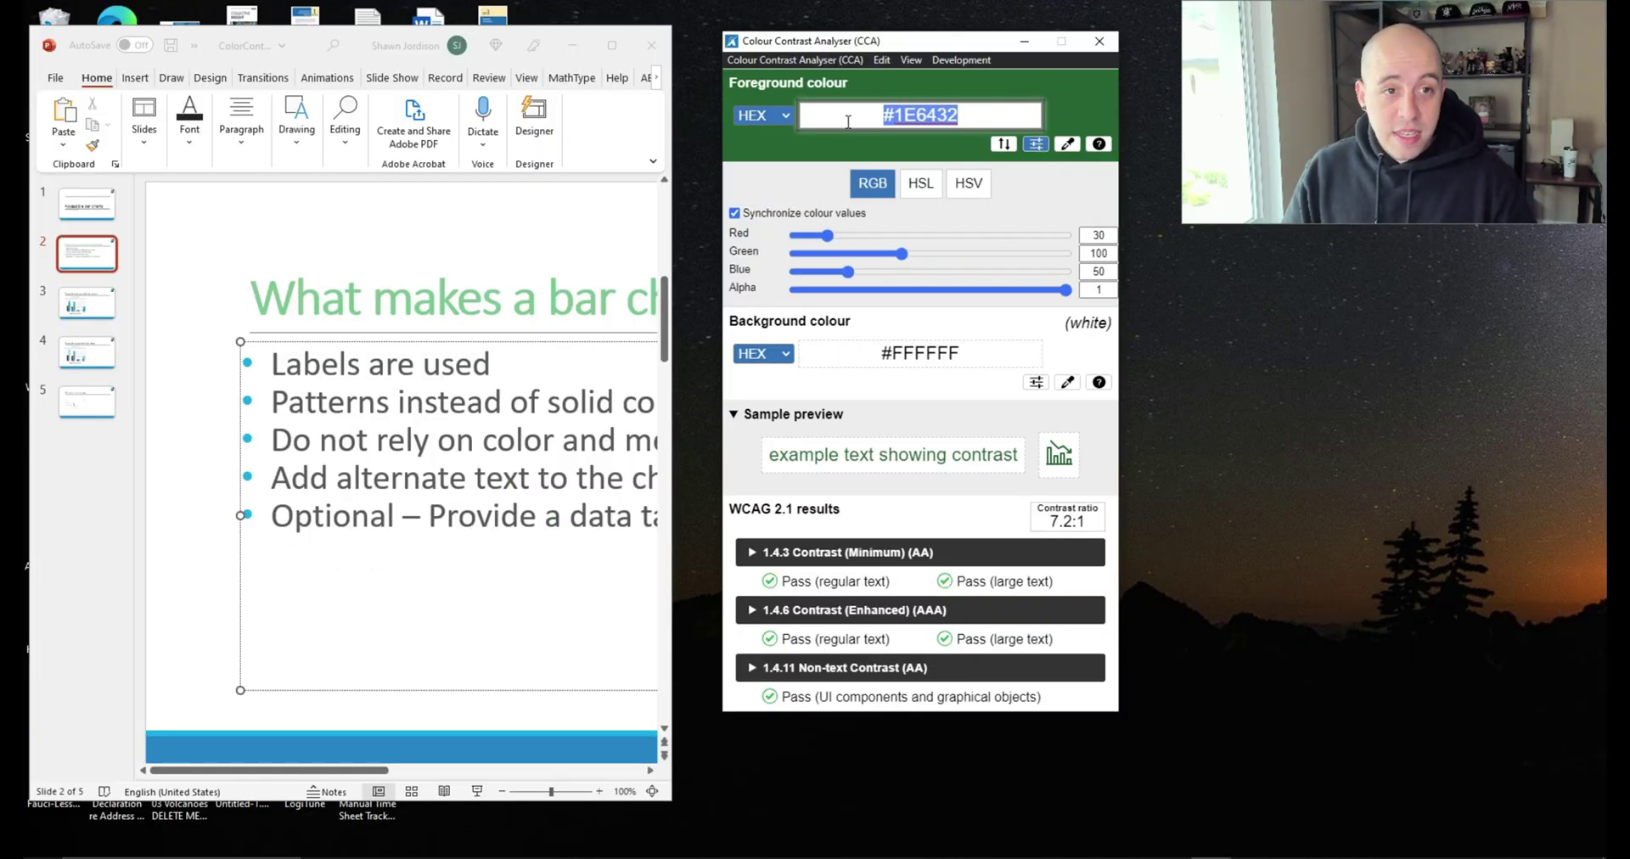
left_click(592, 293)
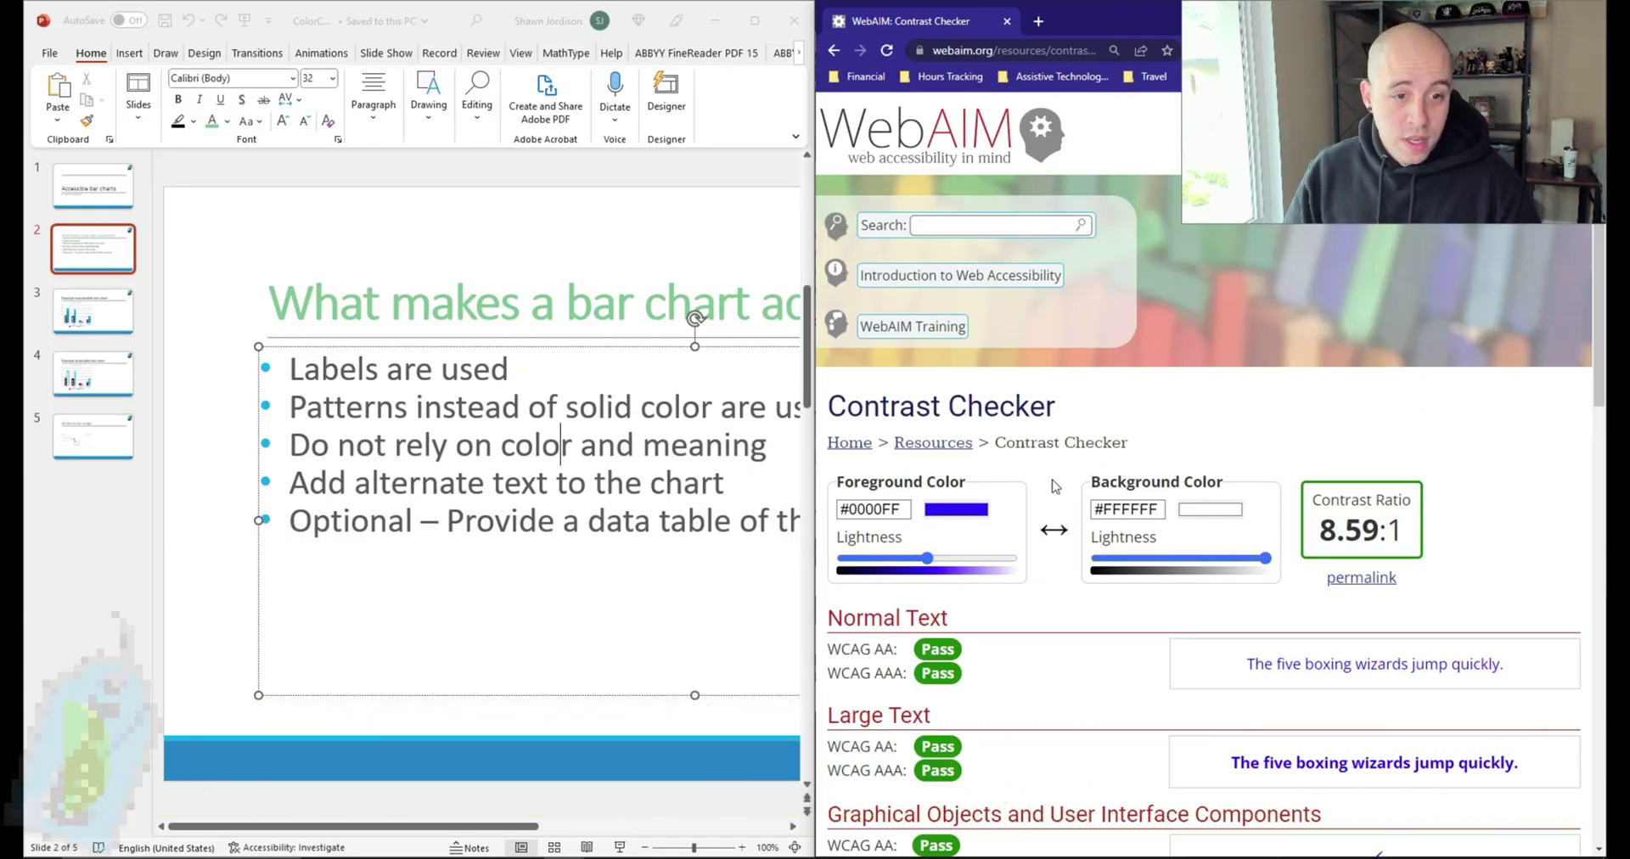
Step: Sample the slide title's light green #7EC492 as WebAIM's foreground colour
scroll(1052, 484, "down", 4)
scroll(1052, 484, "up", 4)
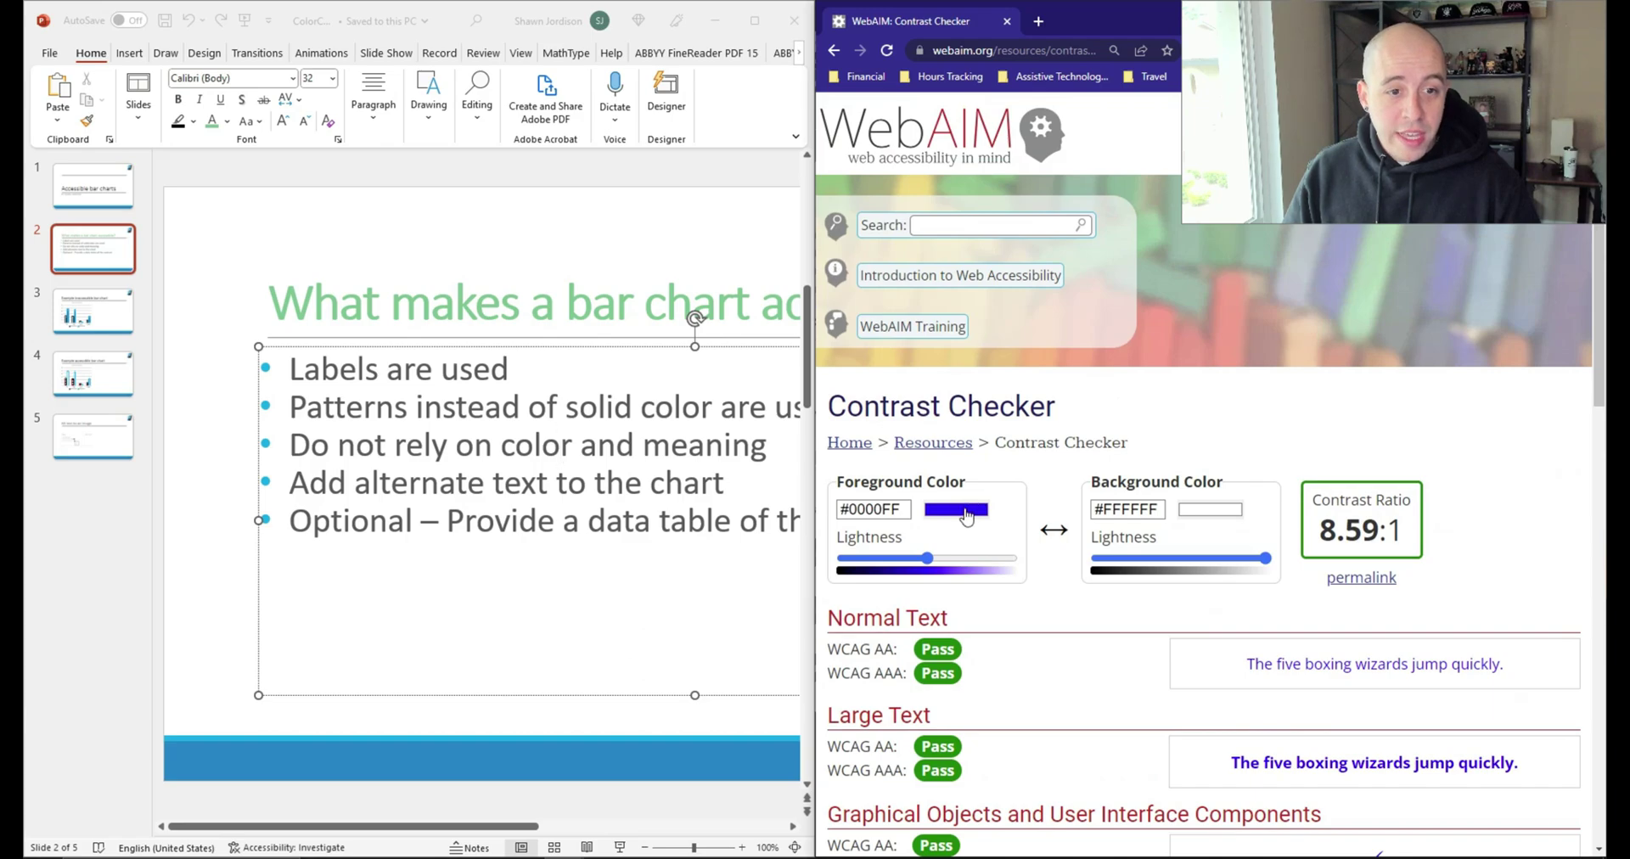
left_click(966, 512)
left_click(941, 652)
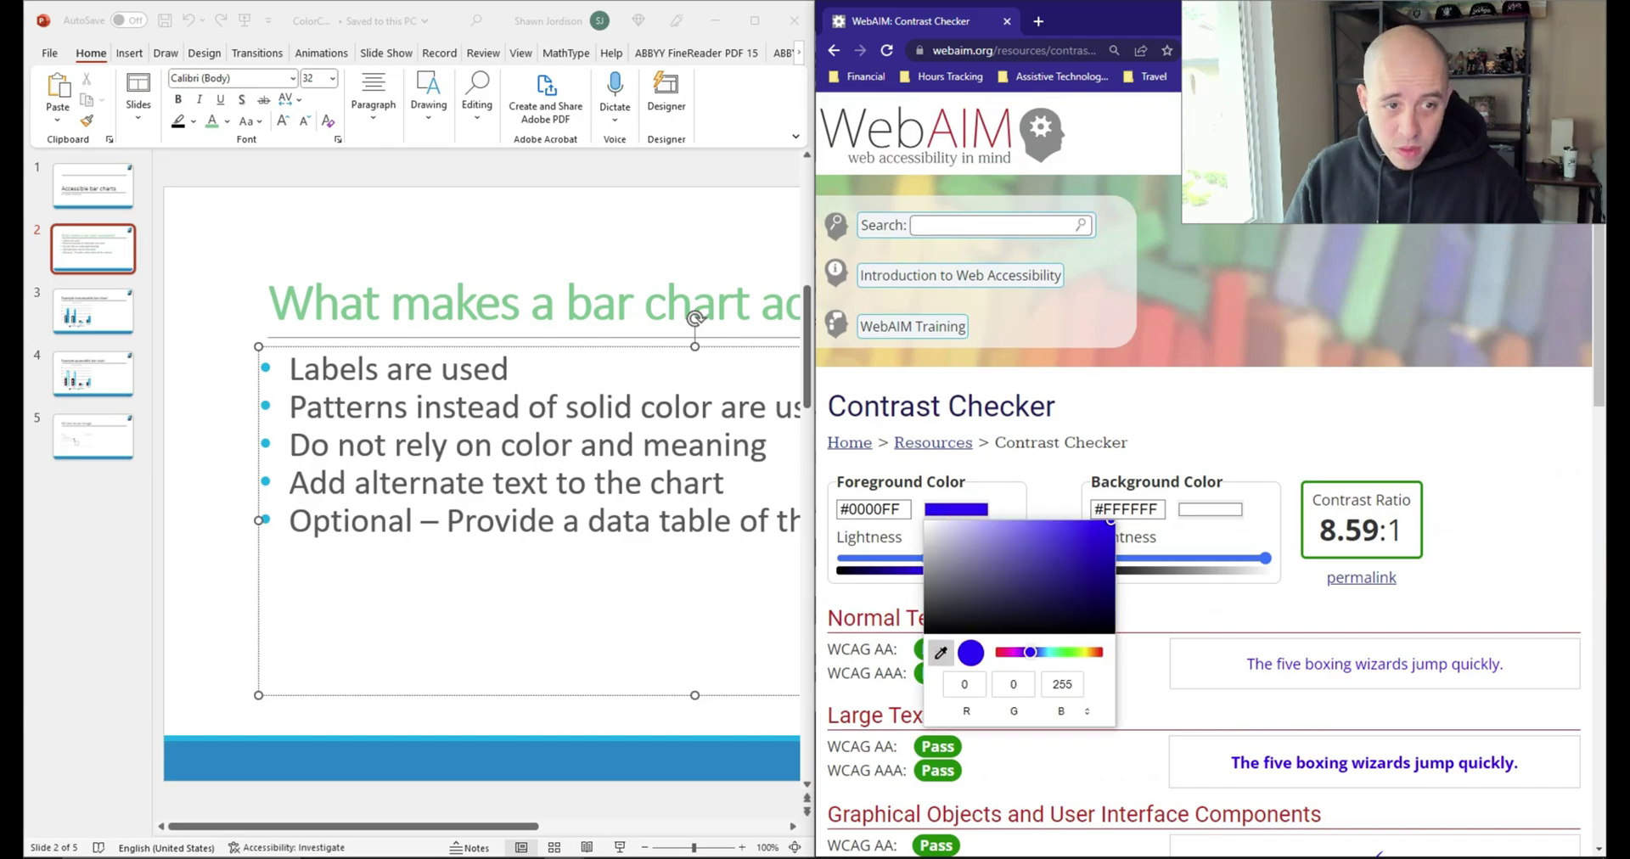
left_click(677, 296)
left_click(1201, 440)
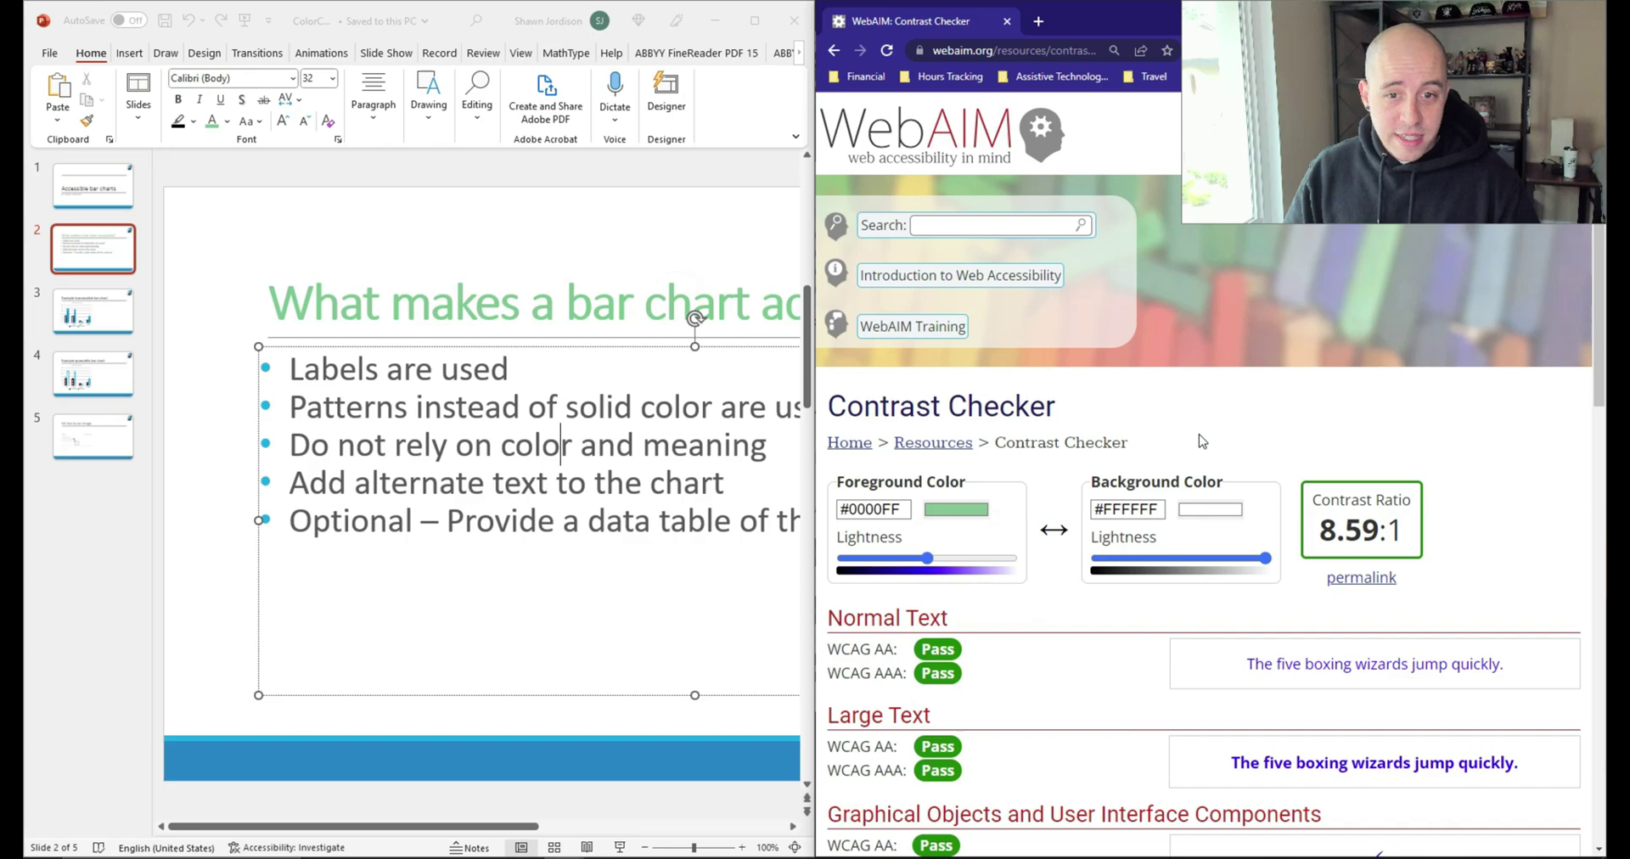
left_click(1396, 525)
left_click(1362, 429)
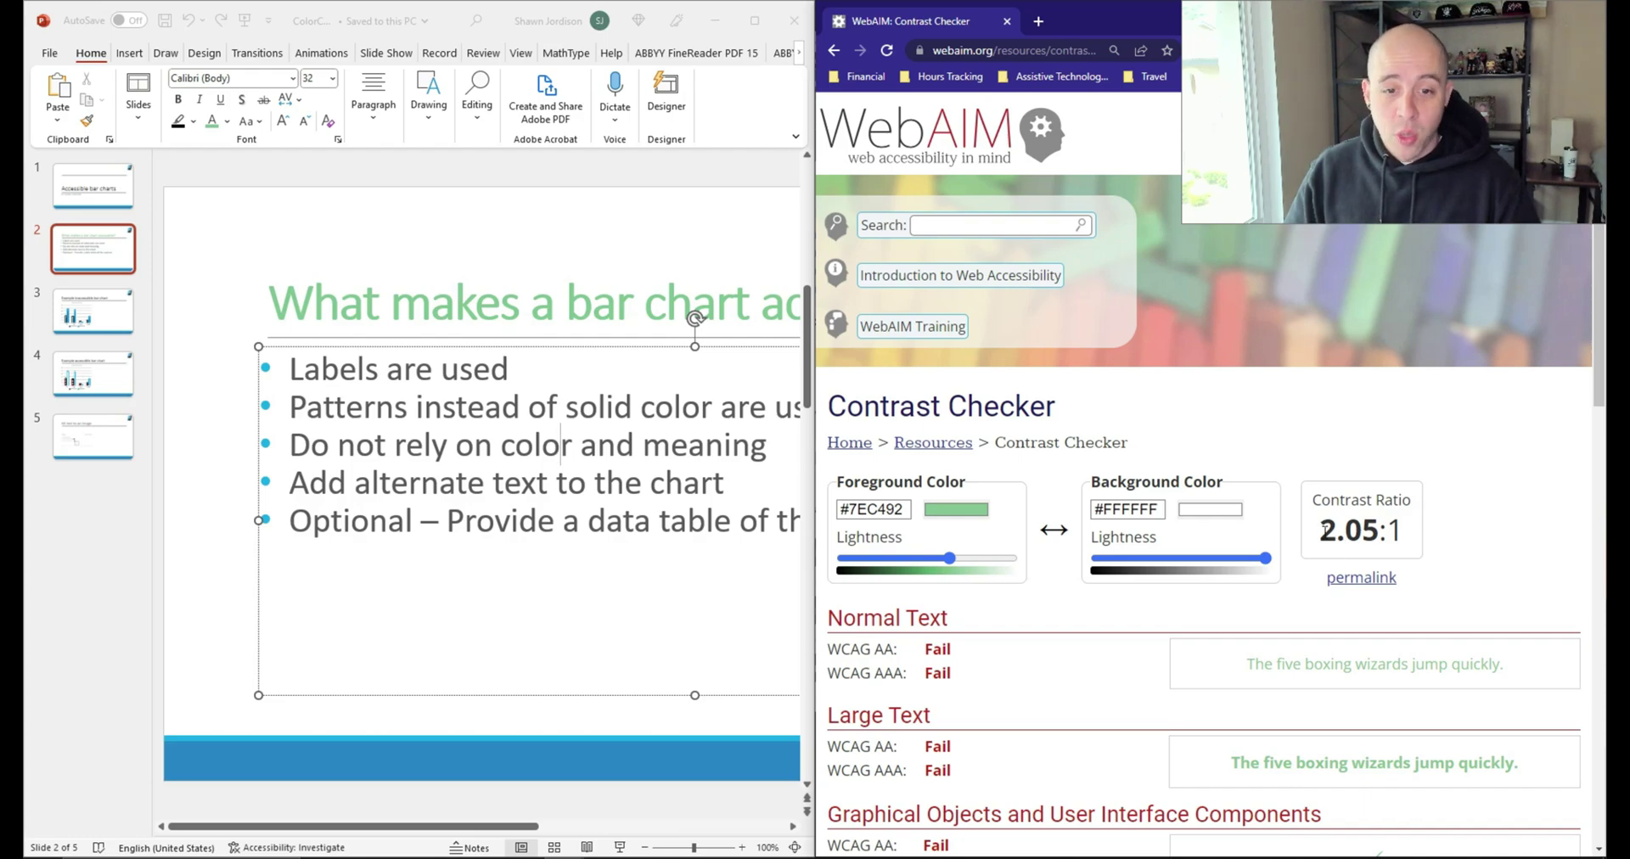
Step: Review the failing results and darken the foreground to #2C5E3D, passing at 7.56:1
scroll(1325, 528, "down", 3)
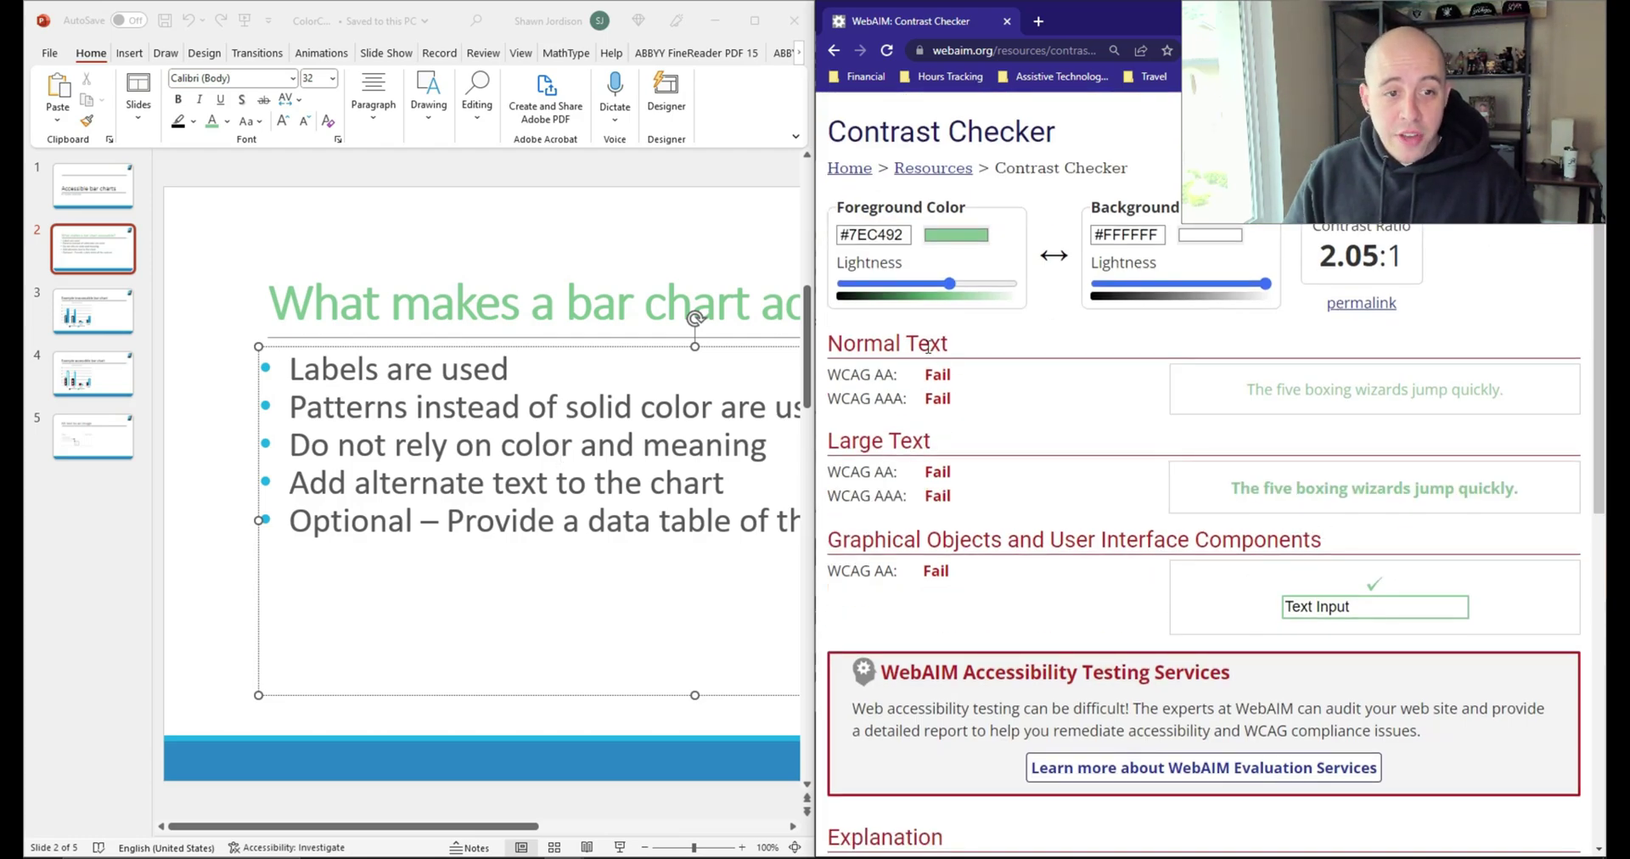
left_click_drag(928, 346, 827, 344)
left_click_drag(931, 433, 871, 437)
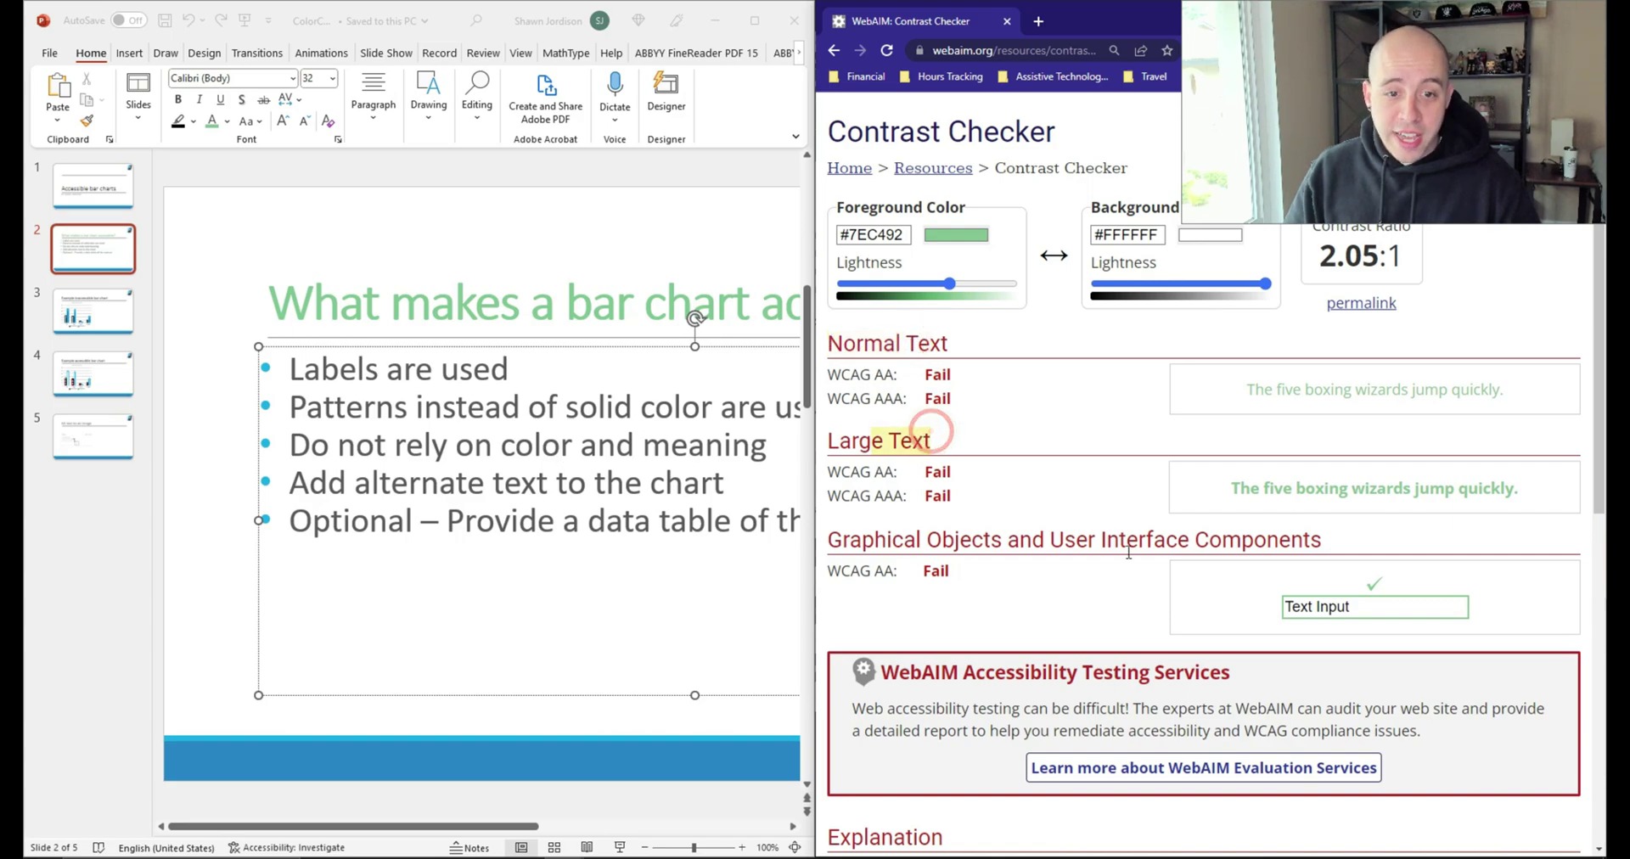
left_click_drag(1090, 540, 918, 540)
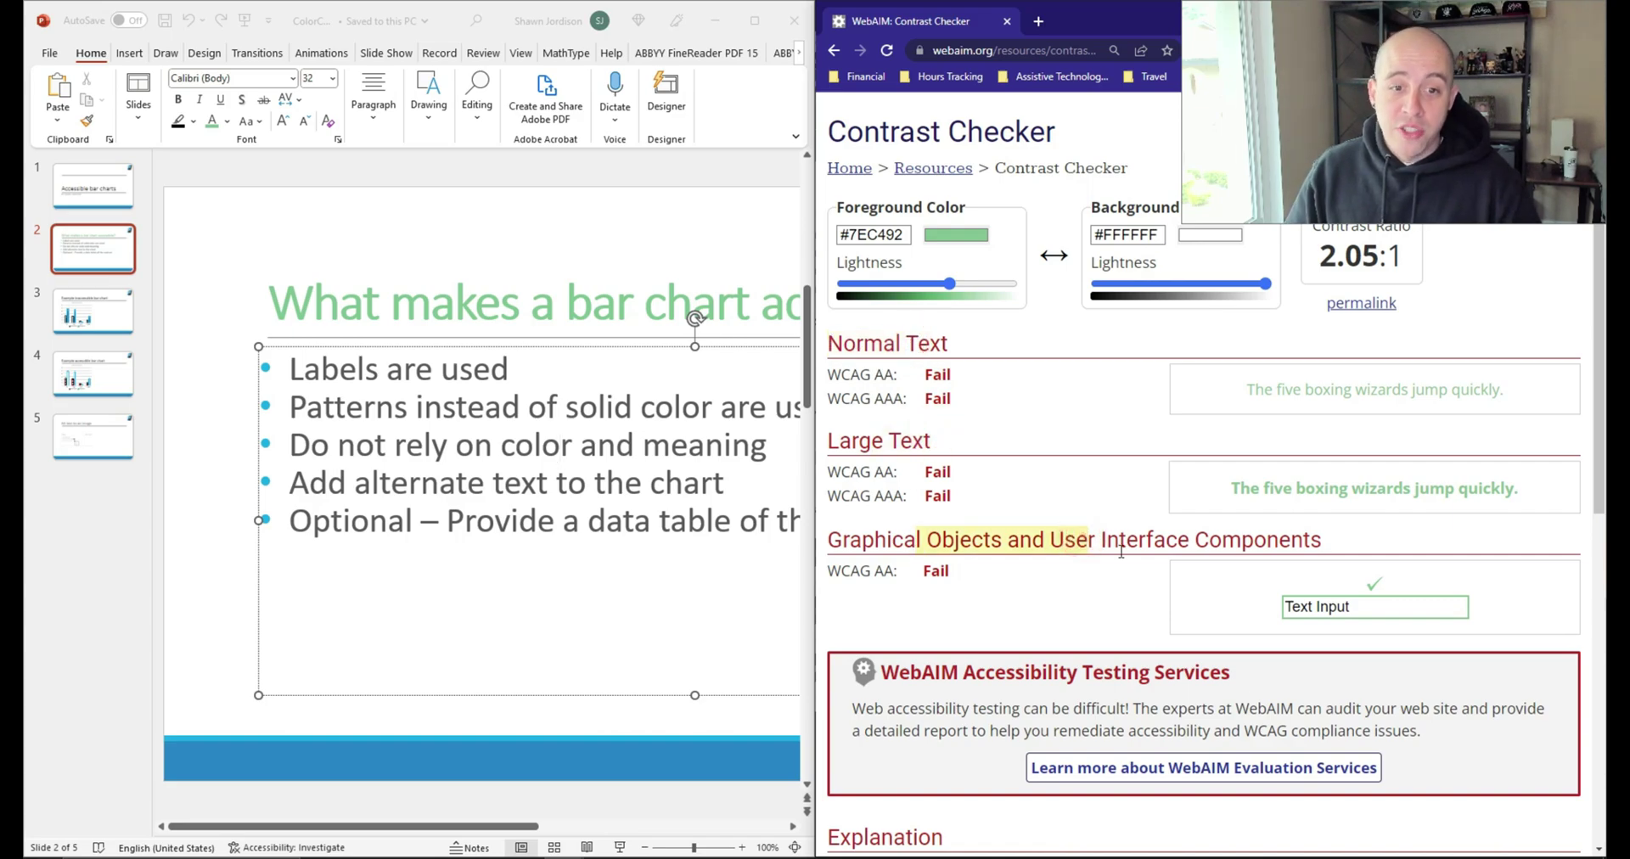
scroll(1057, 527, "down", 3)
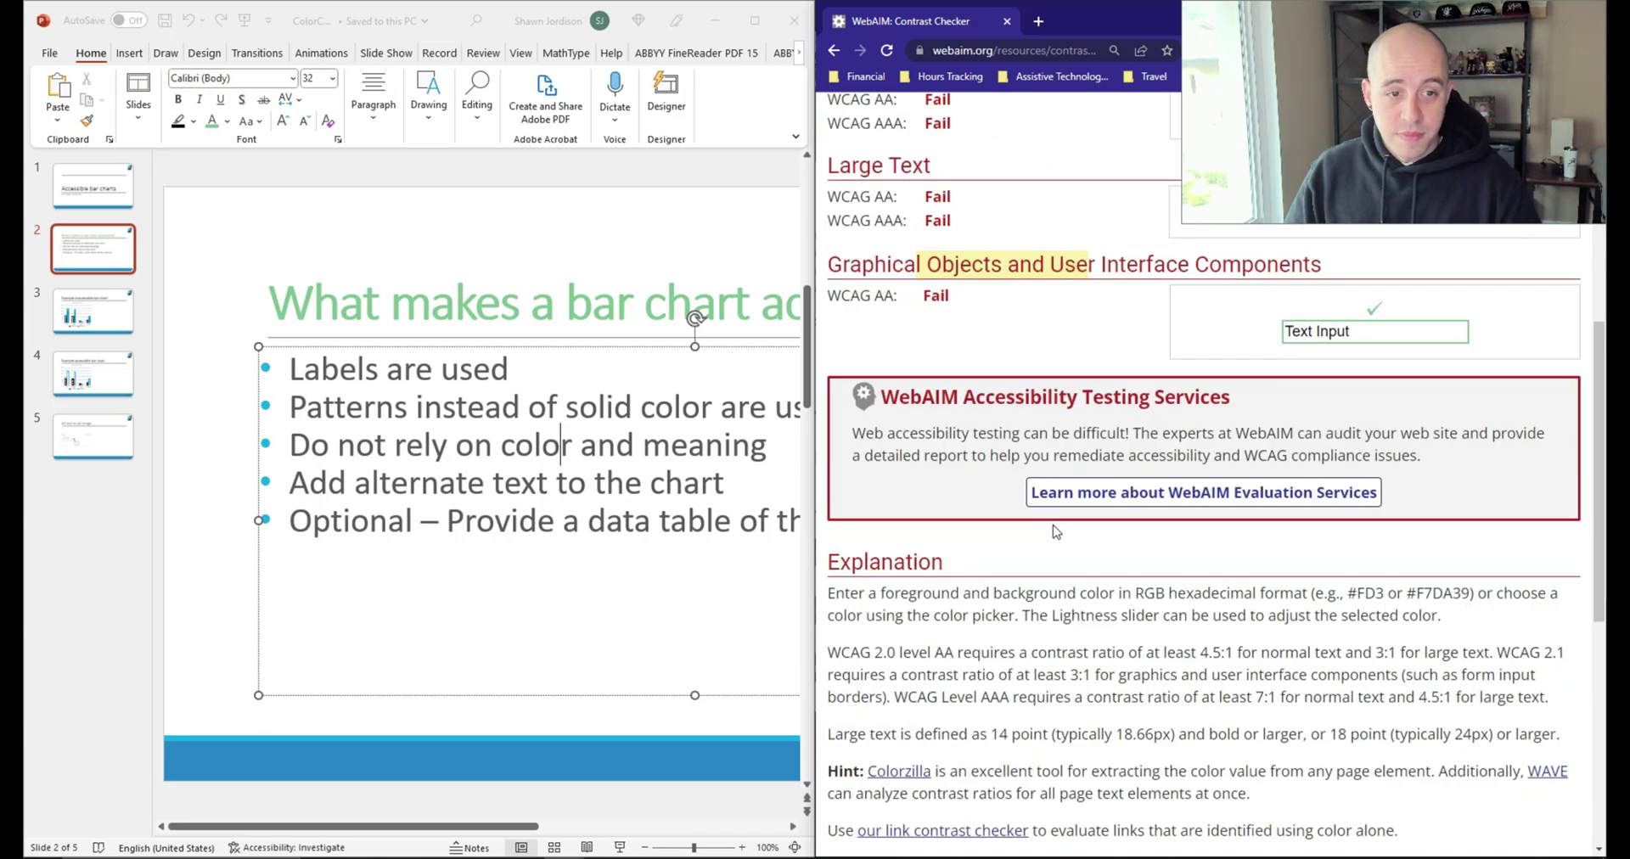
scroll(1053, 530, "up", 3)
scroll(988, 552, "up", 3)
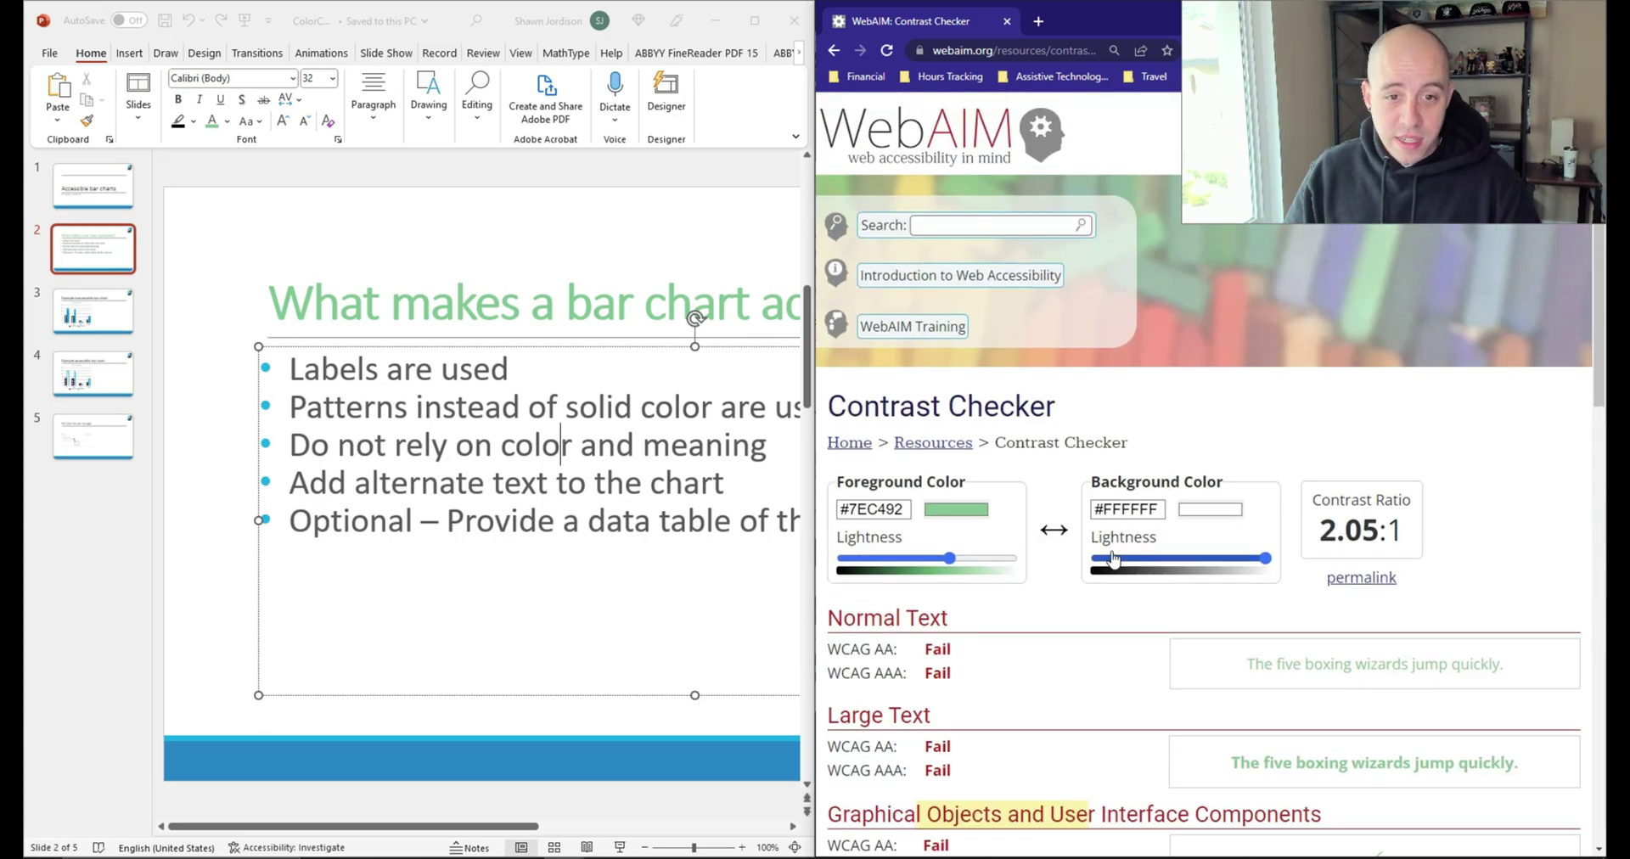
left_click_drag(947, 560, 890, 577)
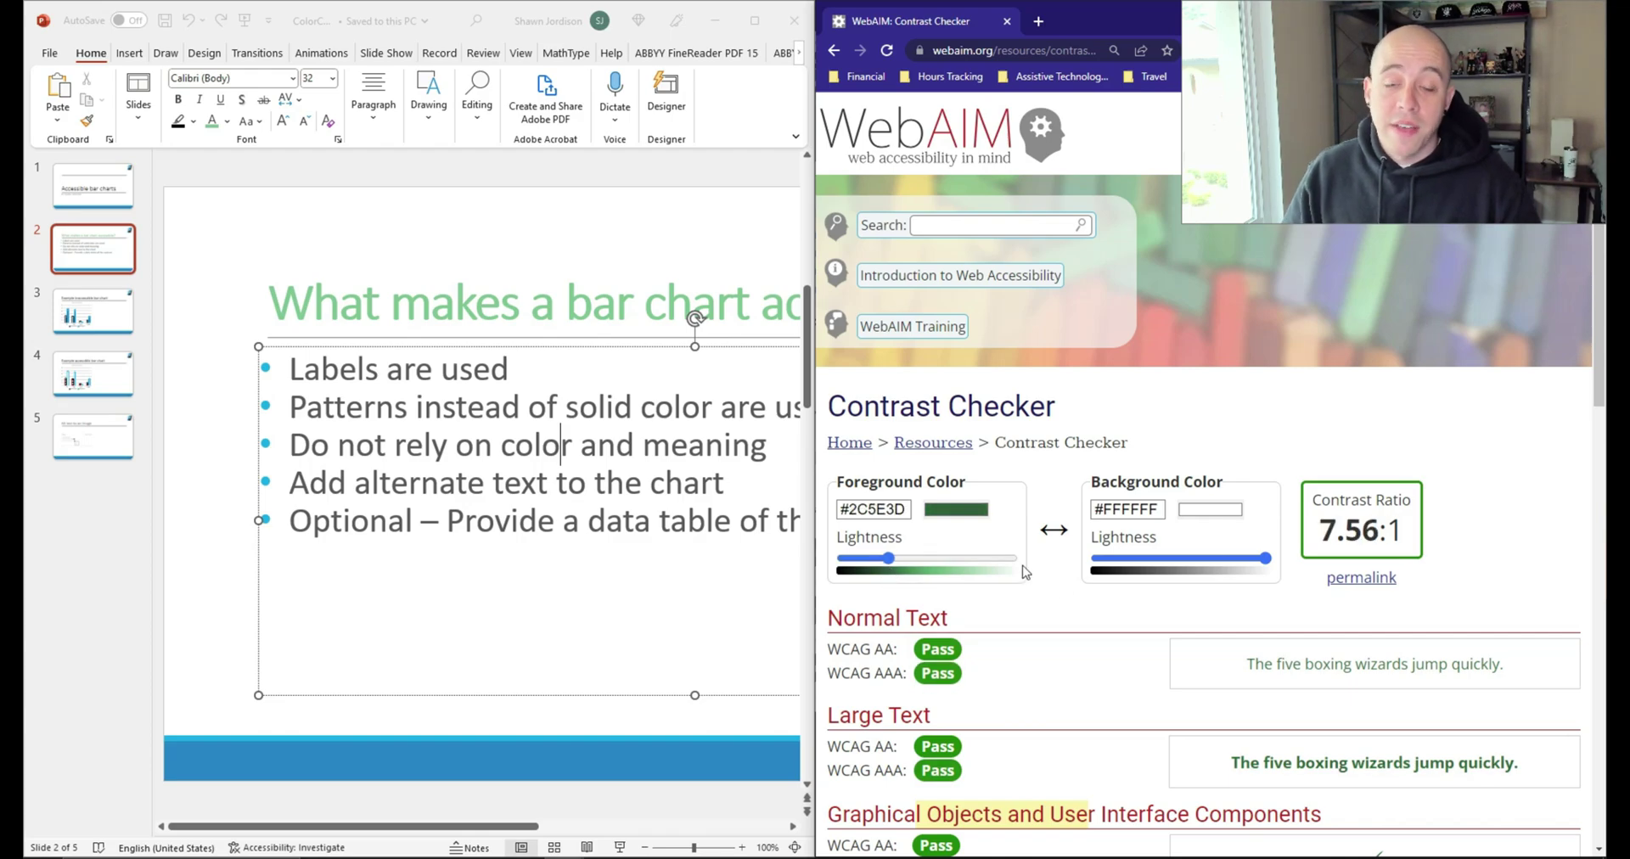
Step: Paste WebAIM's hex #2C5E3D as the custom font colour of the slide 2 title
triple_click(900, 509)
key("ctrl+c")
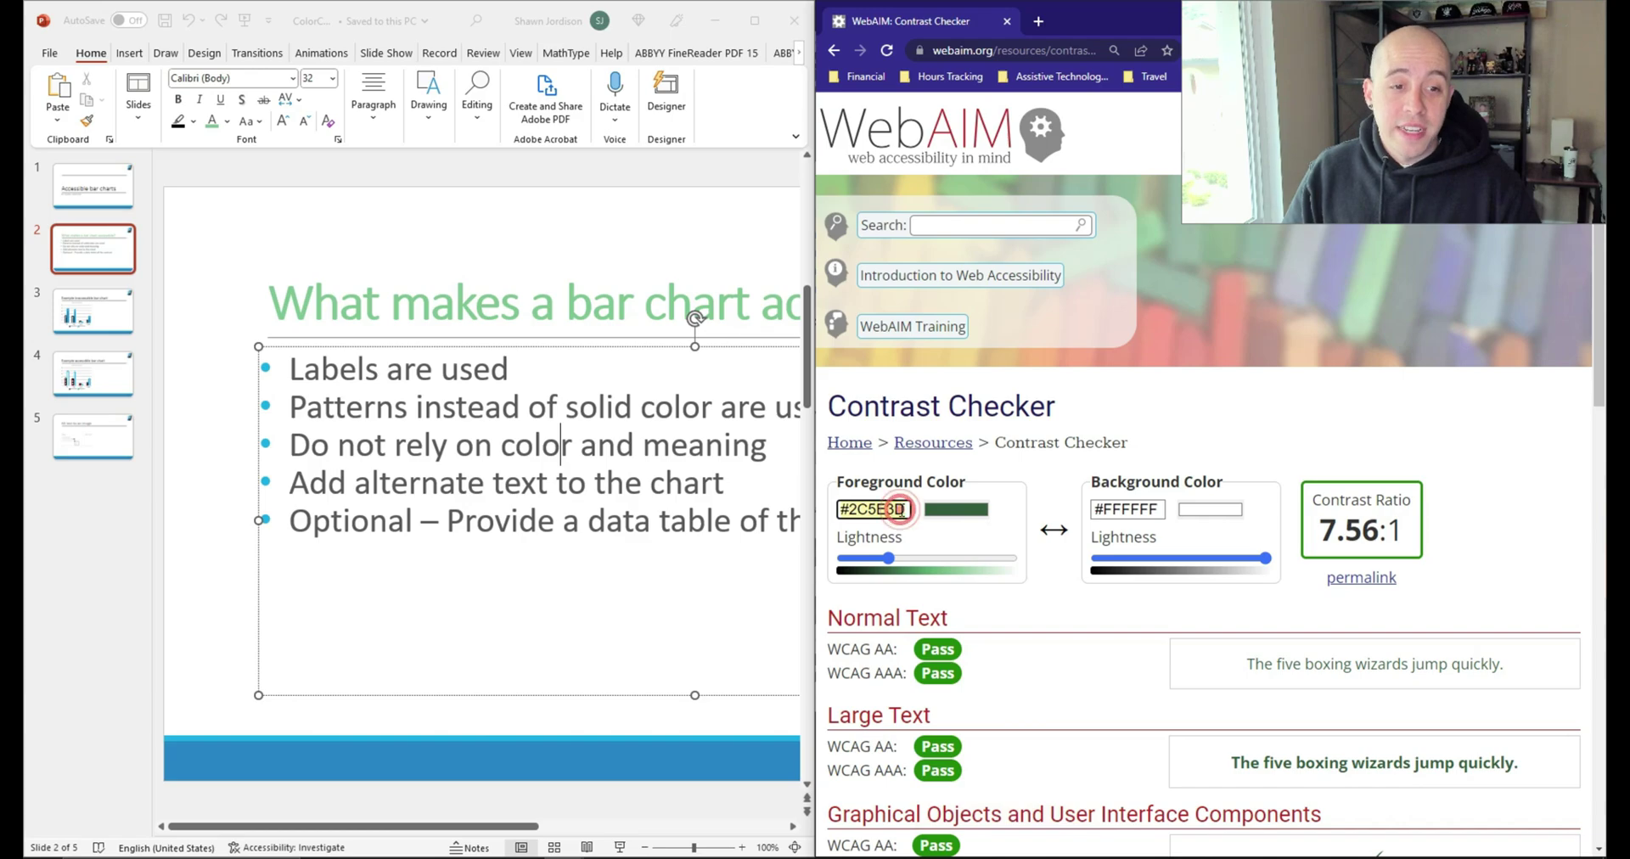
triple_click(653, 314)
left_click(825, 279)
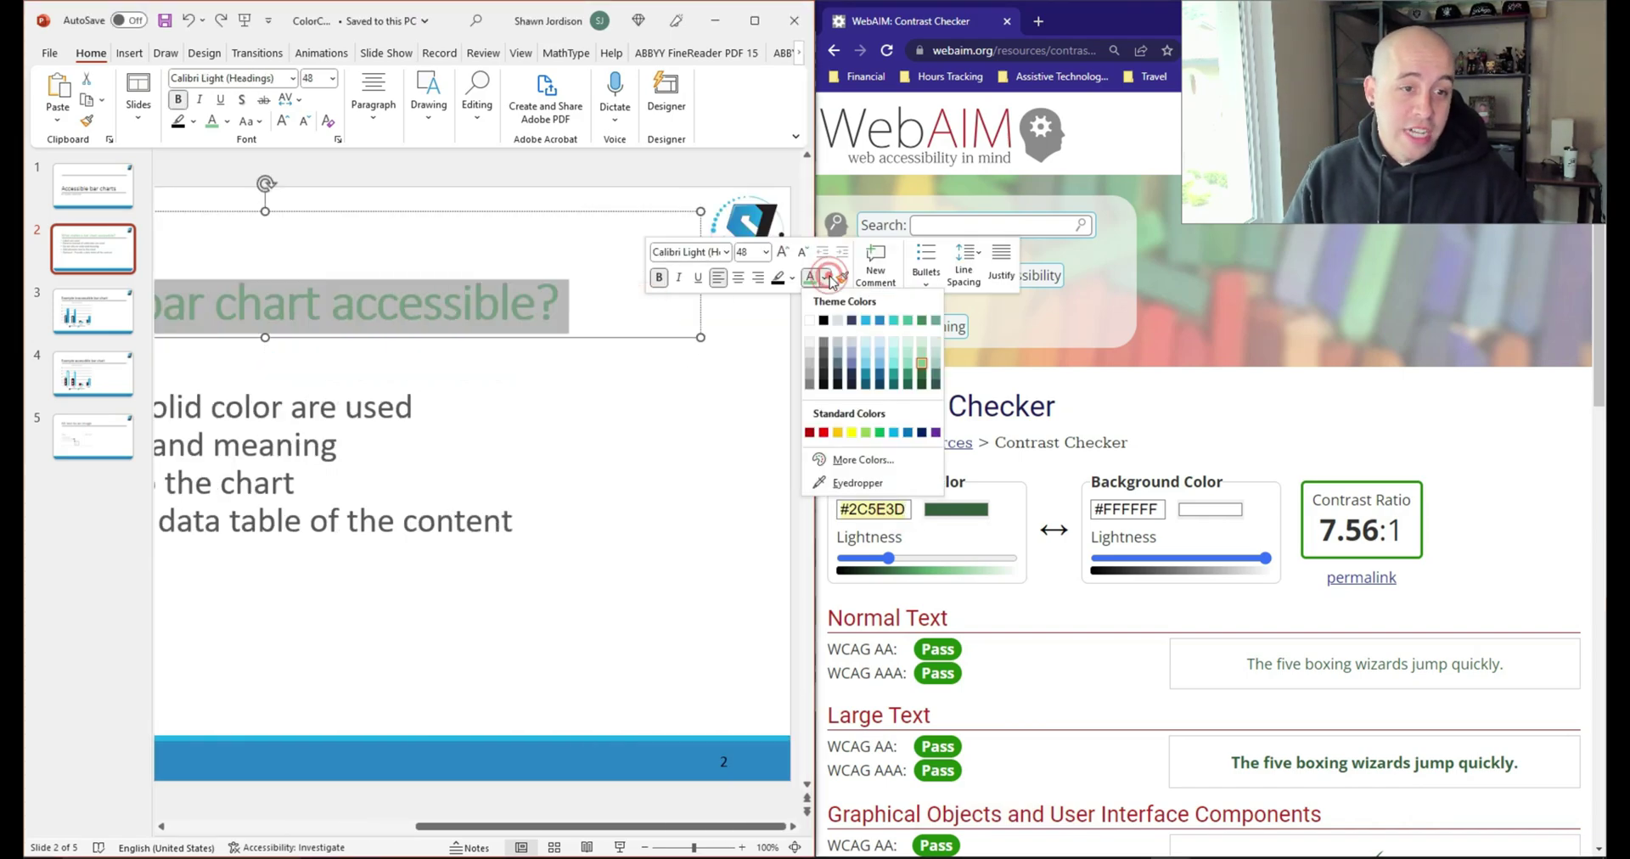
left_click(892, 459)
key("ctrl+v")
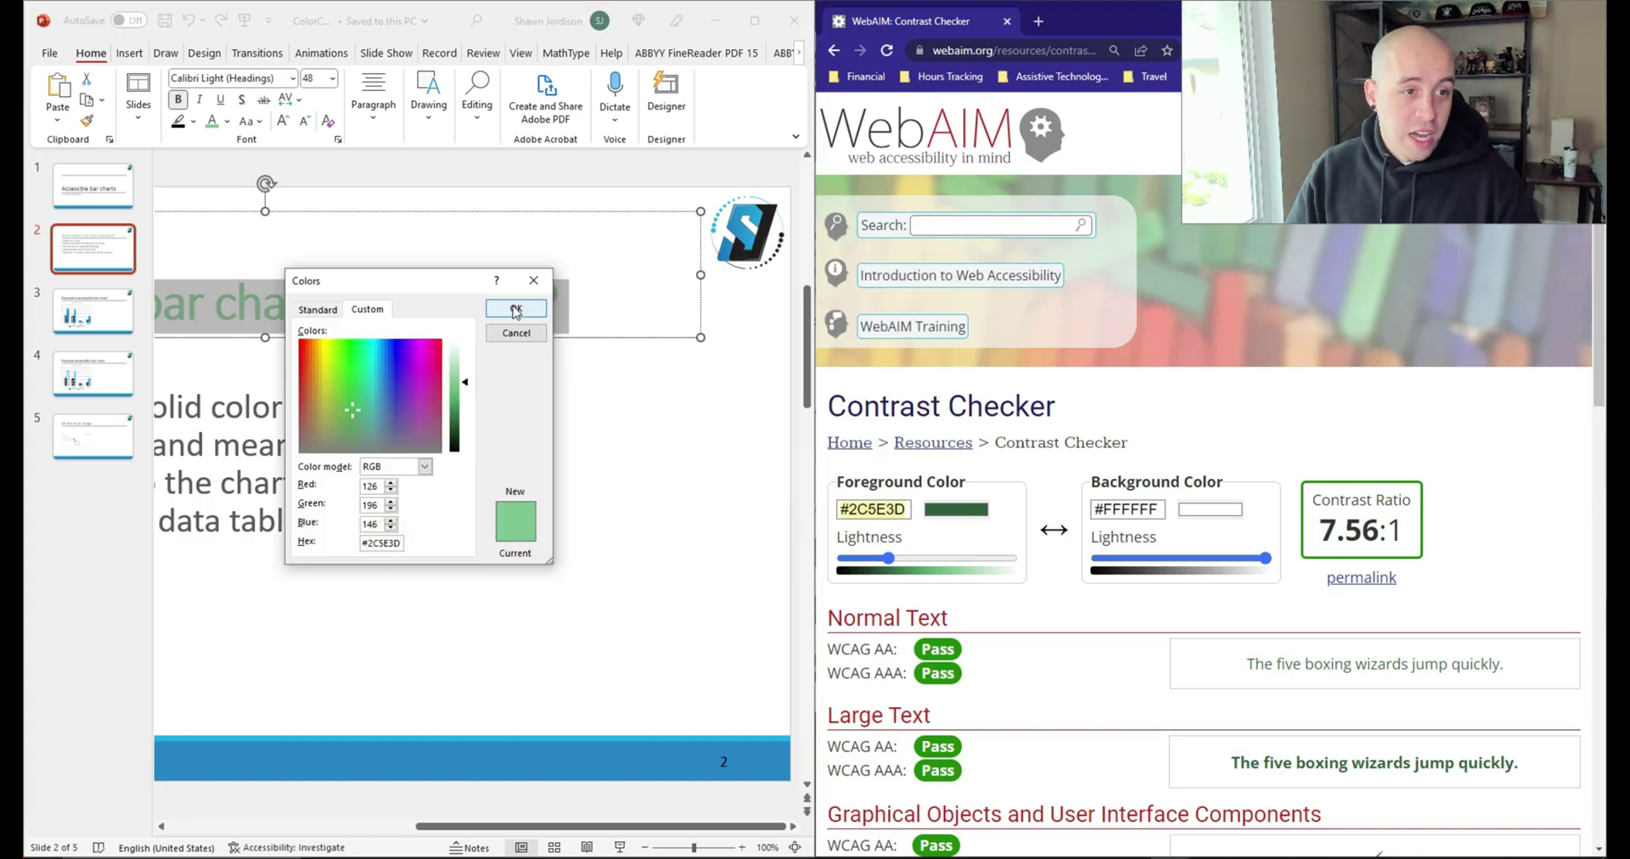
left_click(515, 308)
left_click(571, 392)
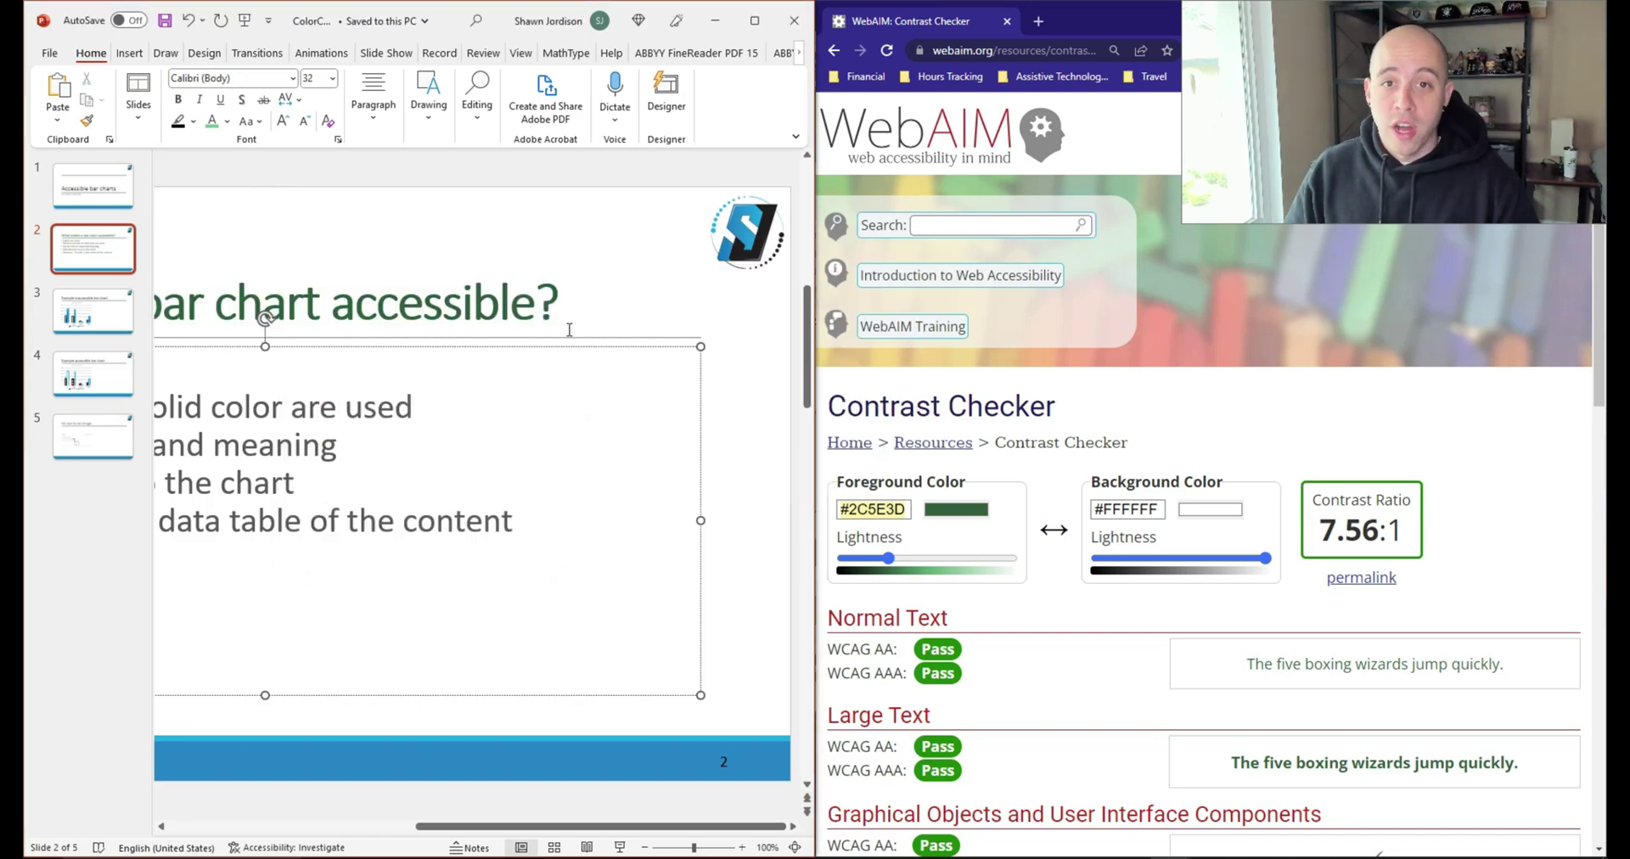
scroll(1037, 436, "down", 4)
scroll(1037, 437, "up", 4)
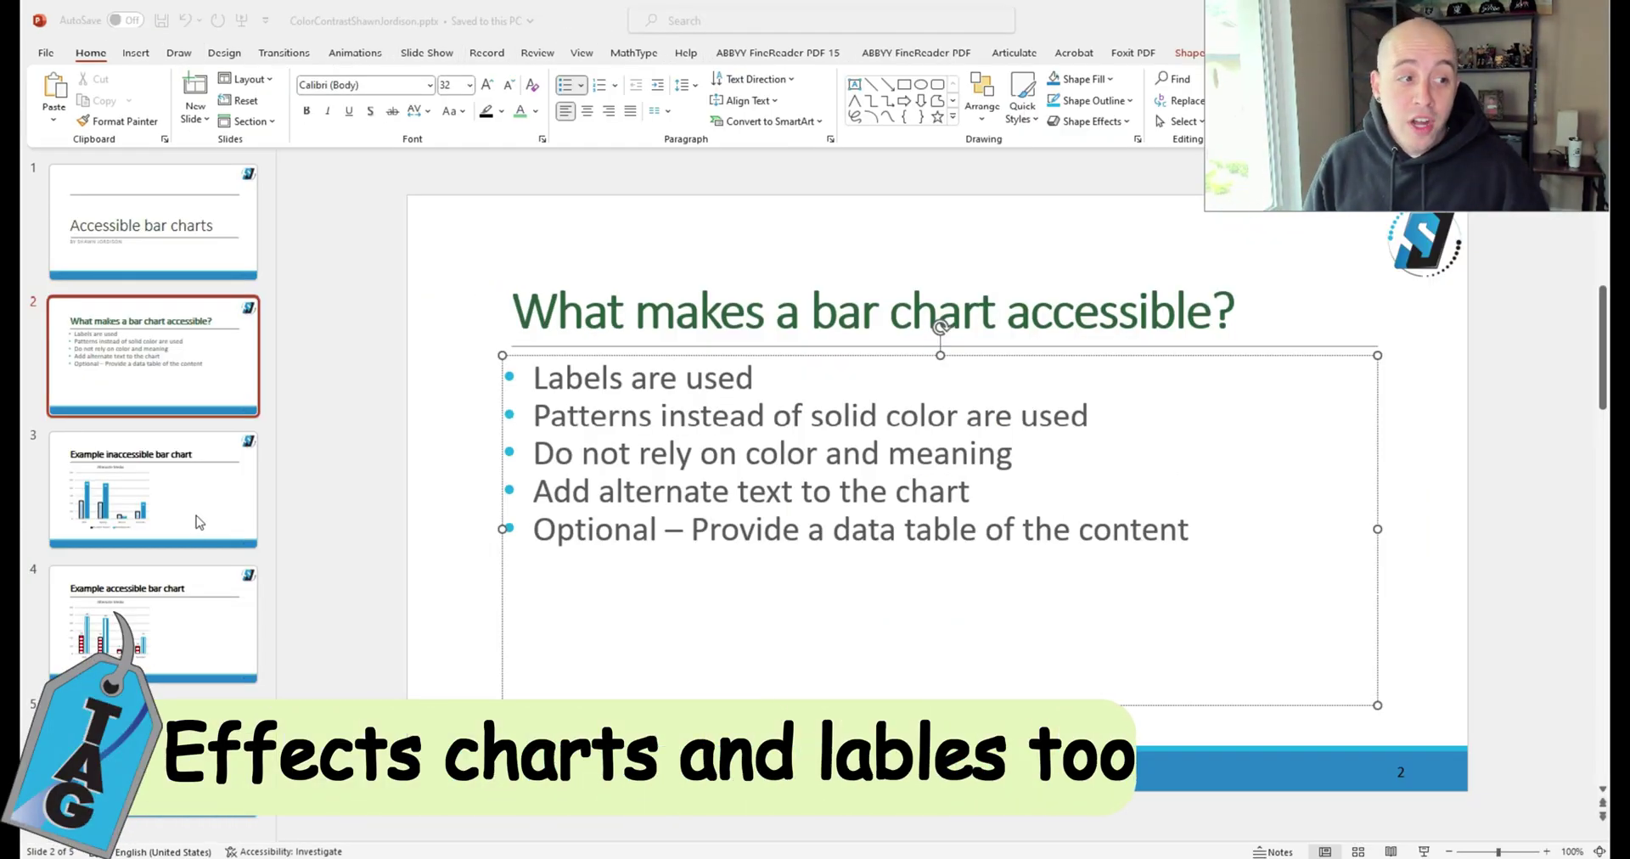
Step: Go to slide 3, 'Example inaccessible bar chart', and zoom in on its chart
left_click(186, 483)
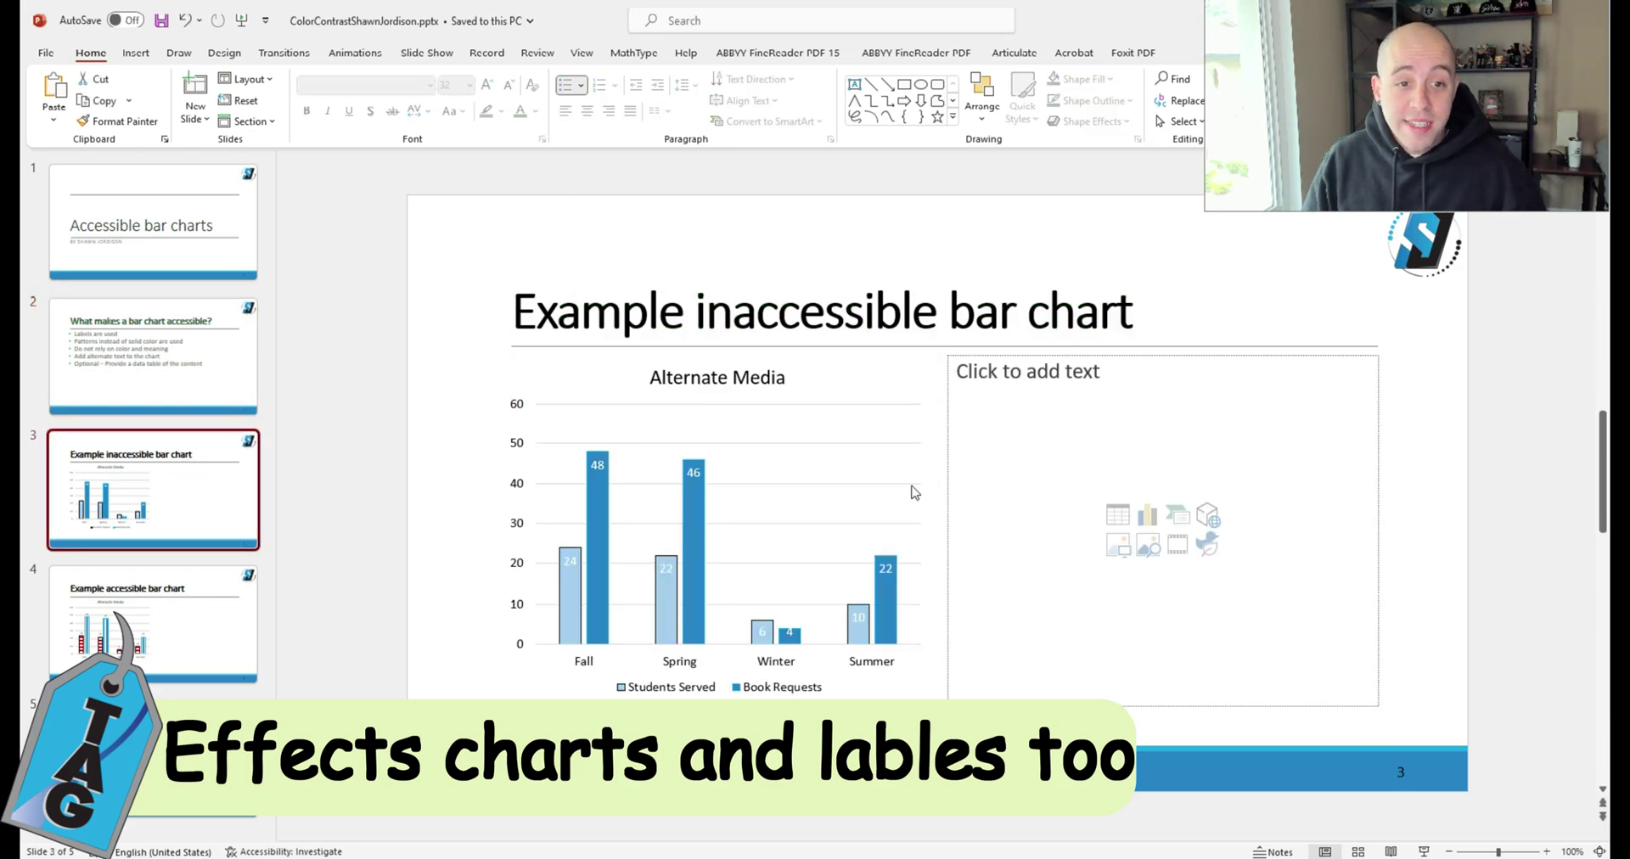
scroll(914, 492, "up", 5)
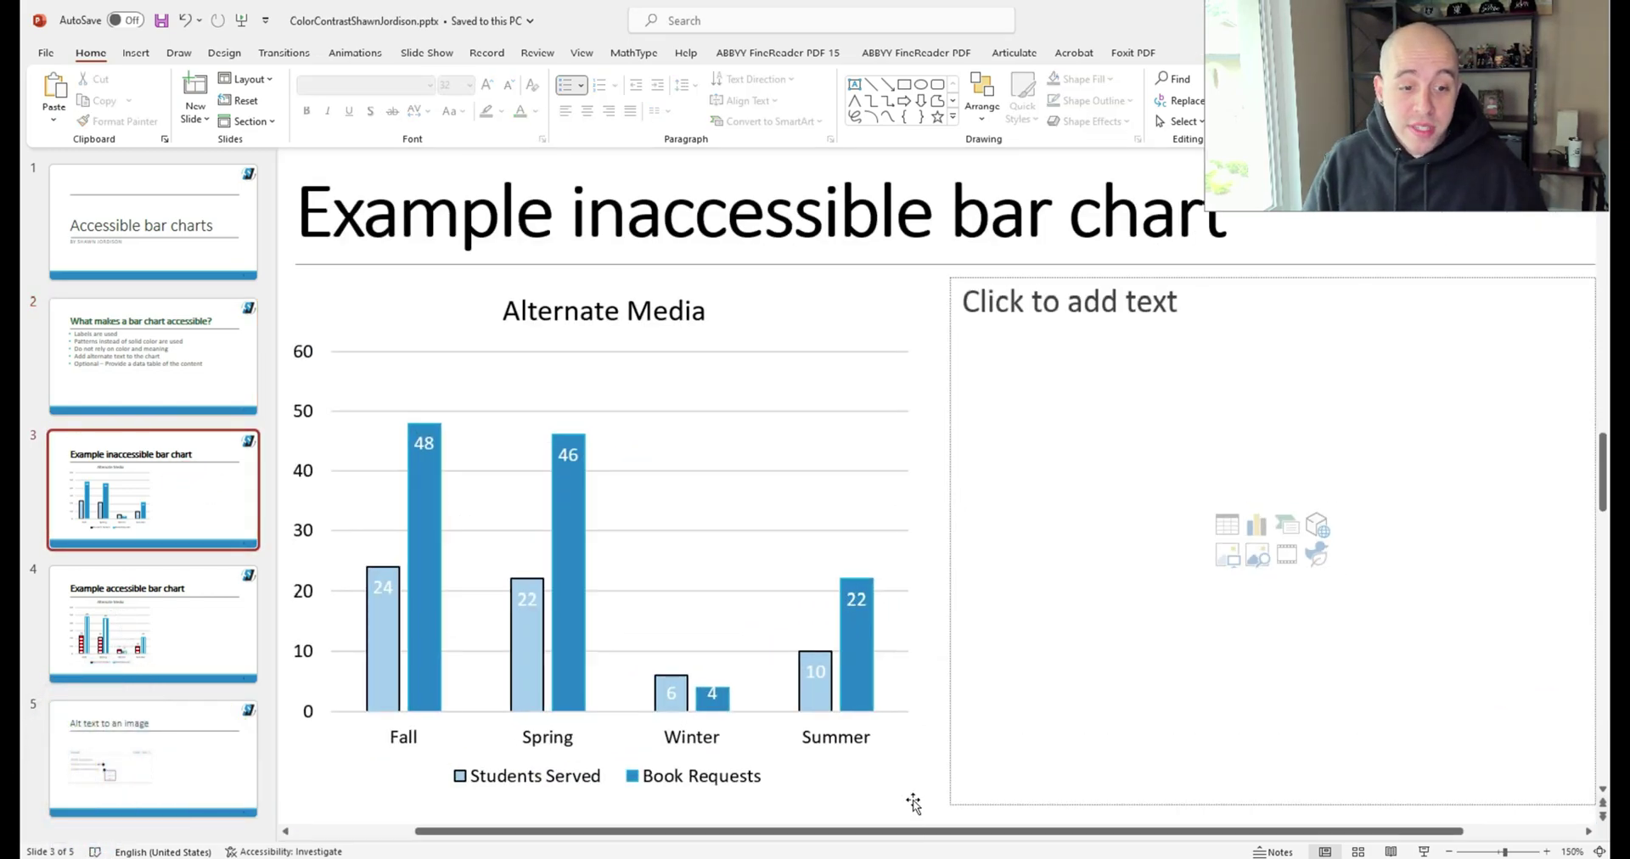
scroll(913, 830, "left", 2)
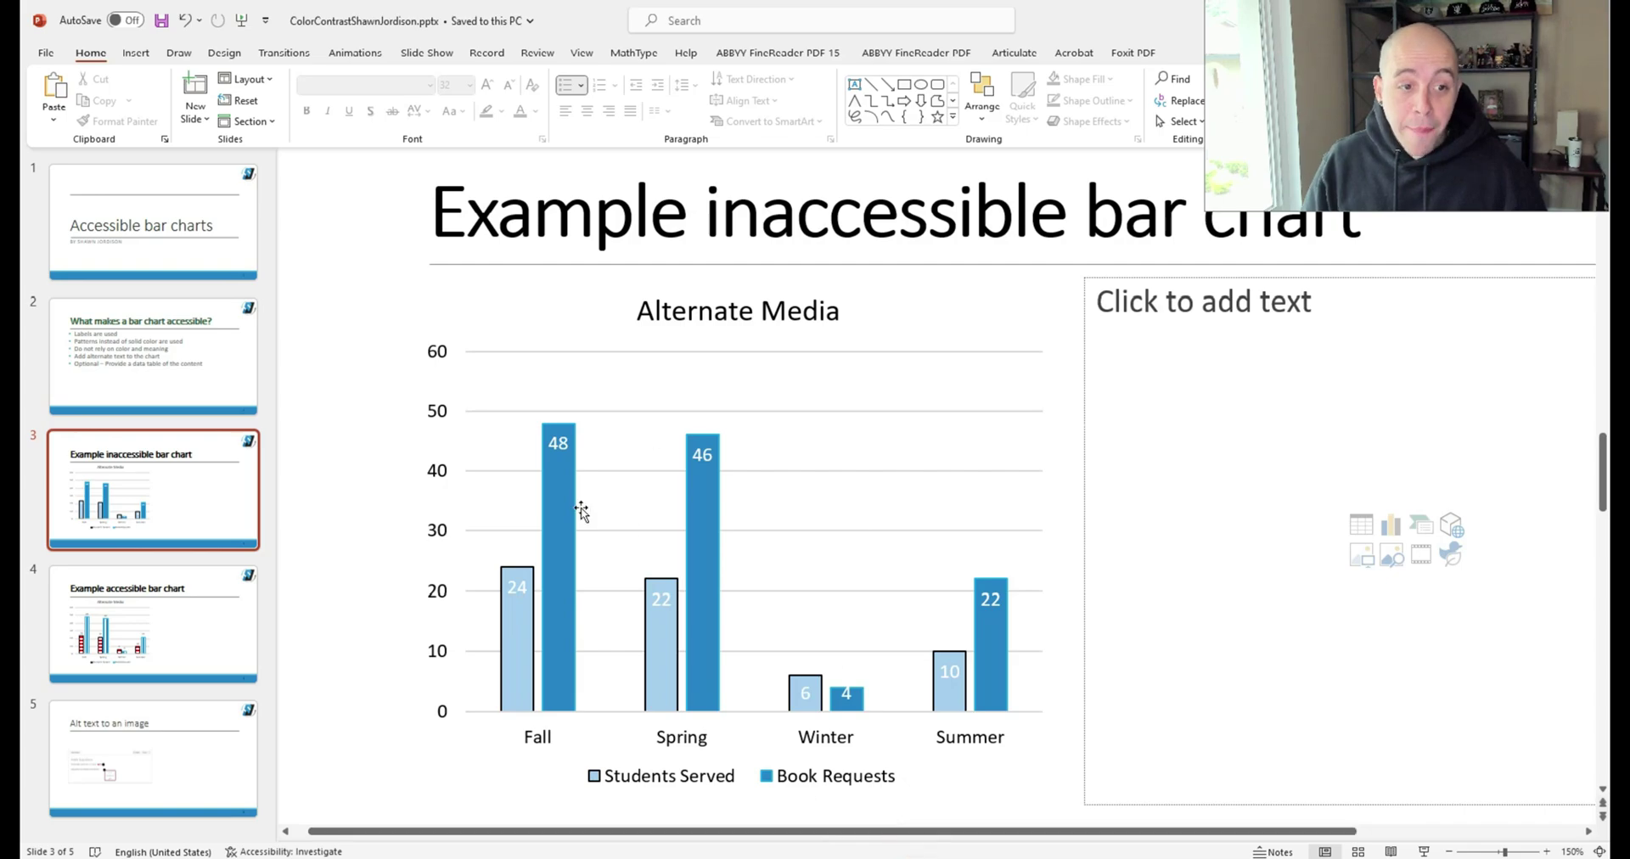
mouse_move(547, 499)
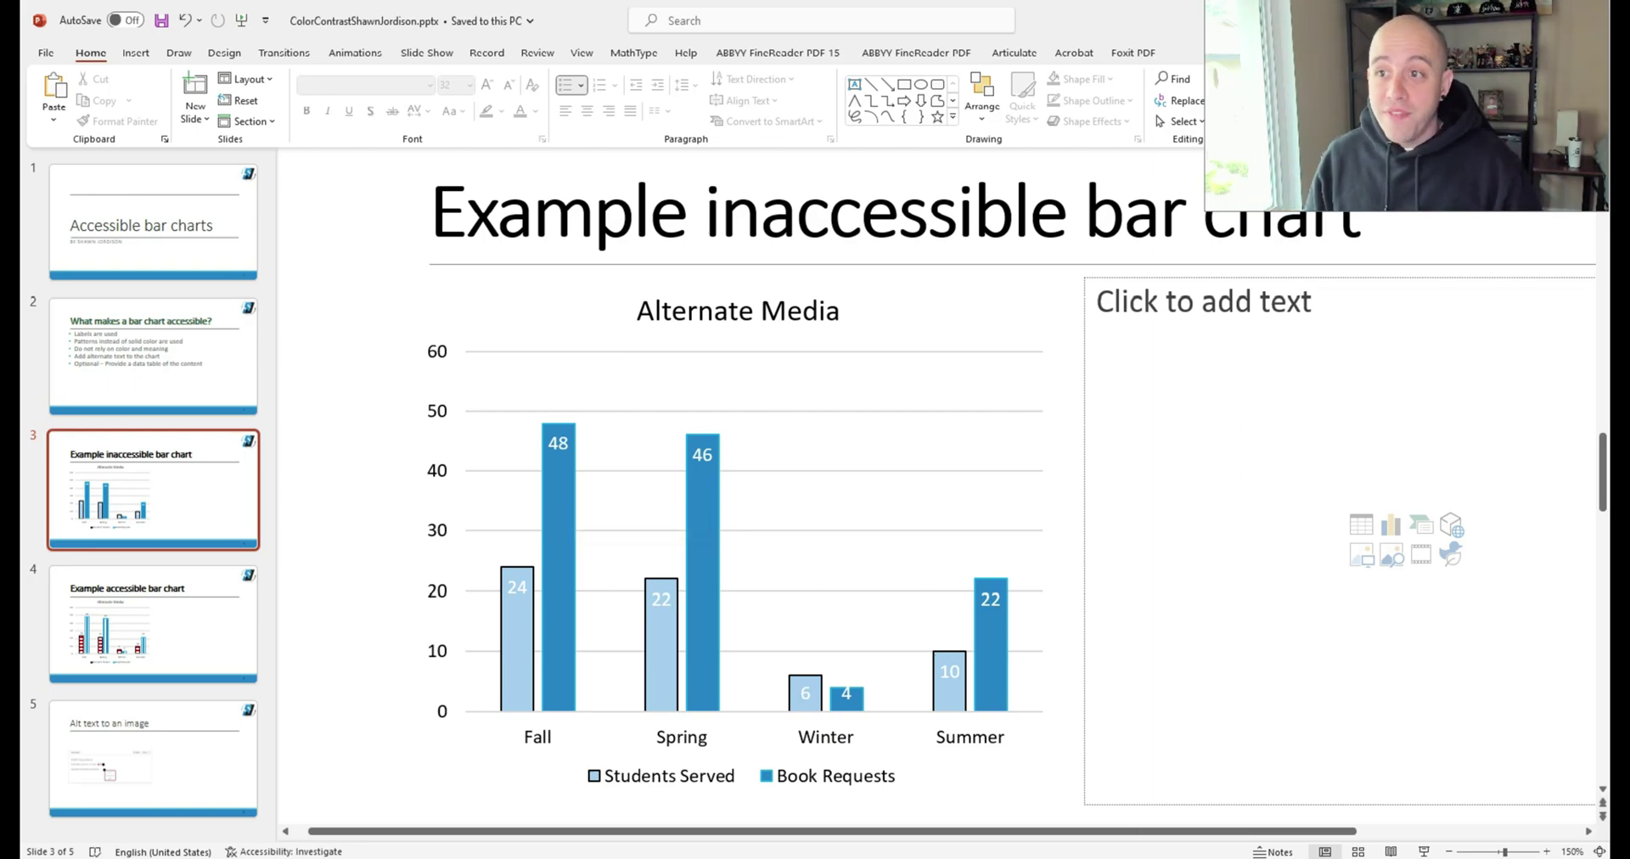
Step: In WebAIM, sample the light-blue Fall bar #A3CEED as foreground against white
left_click(630, 831)
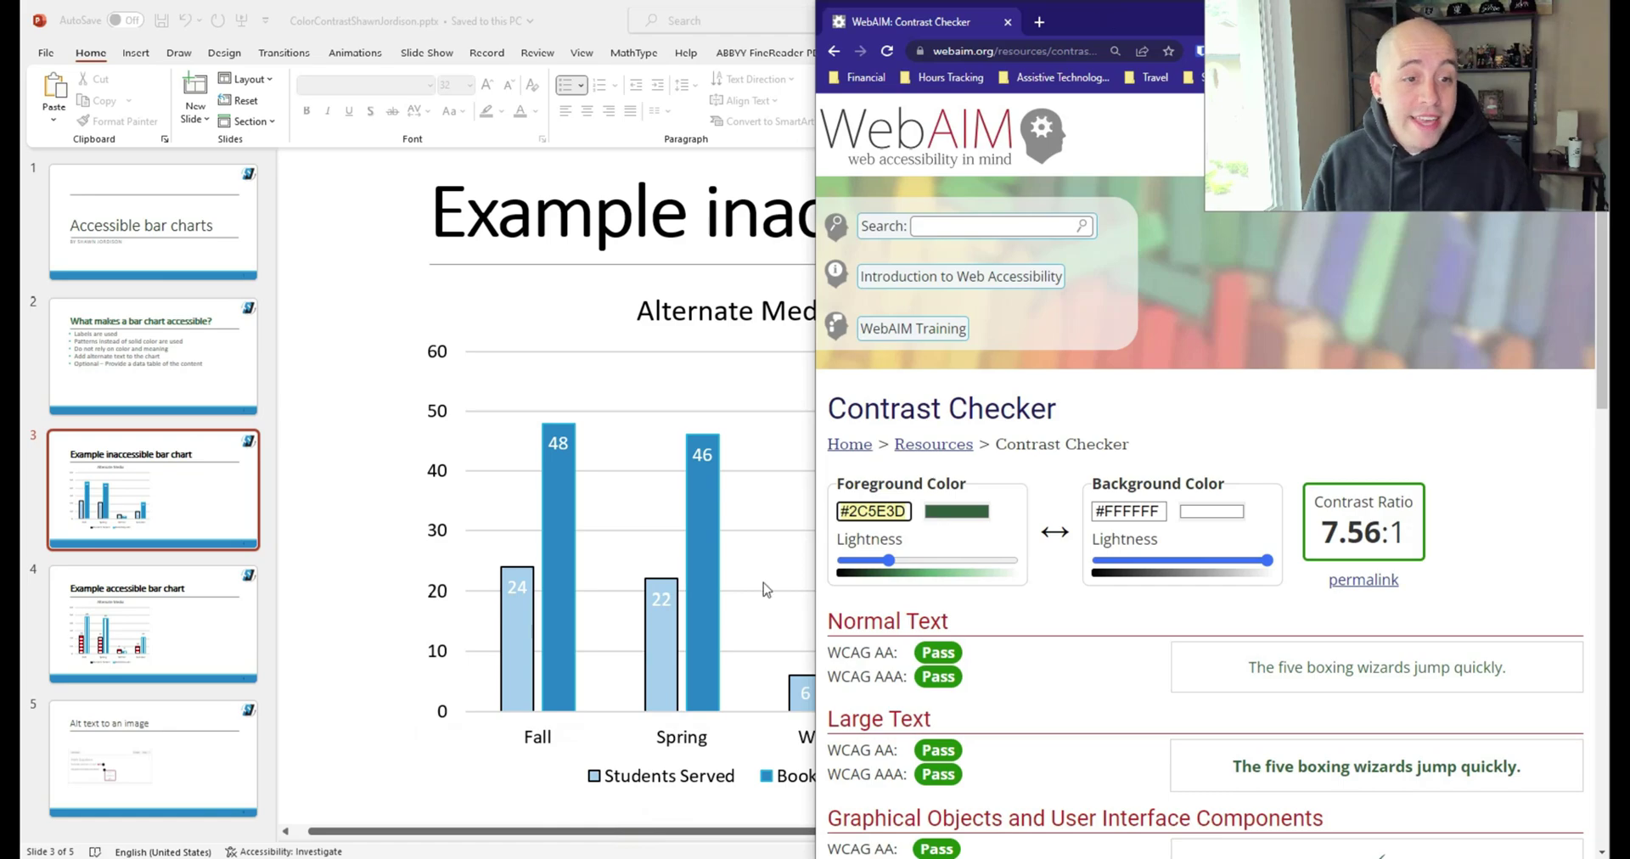
left_click(967, 514)
left_click(941, 656)
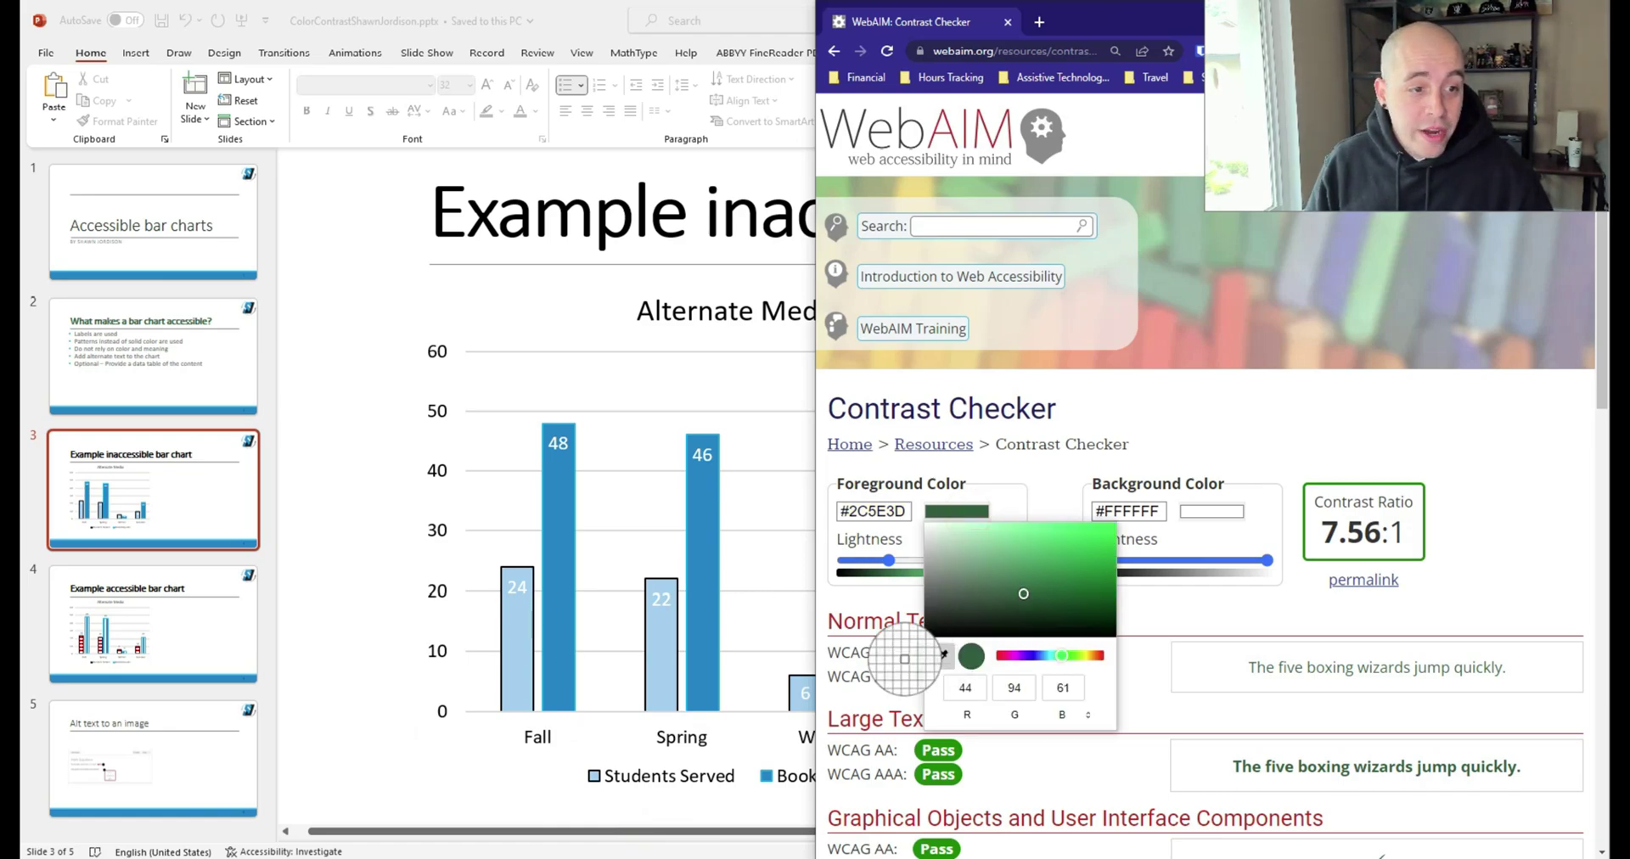
left_click(516, 626)
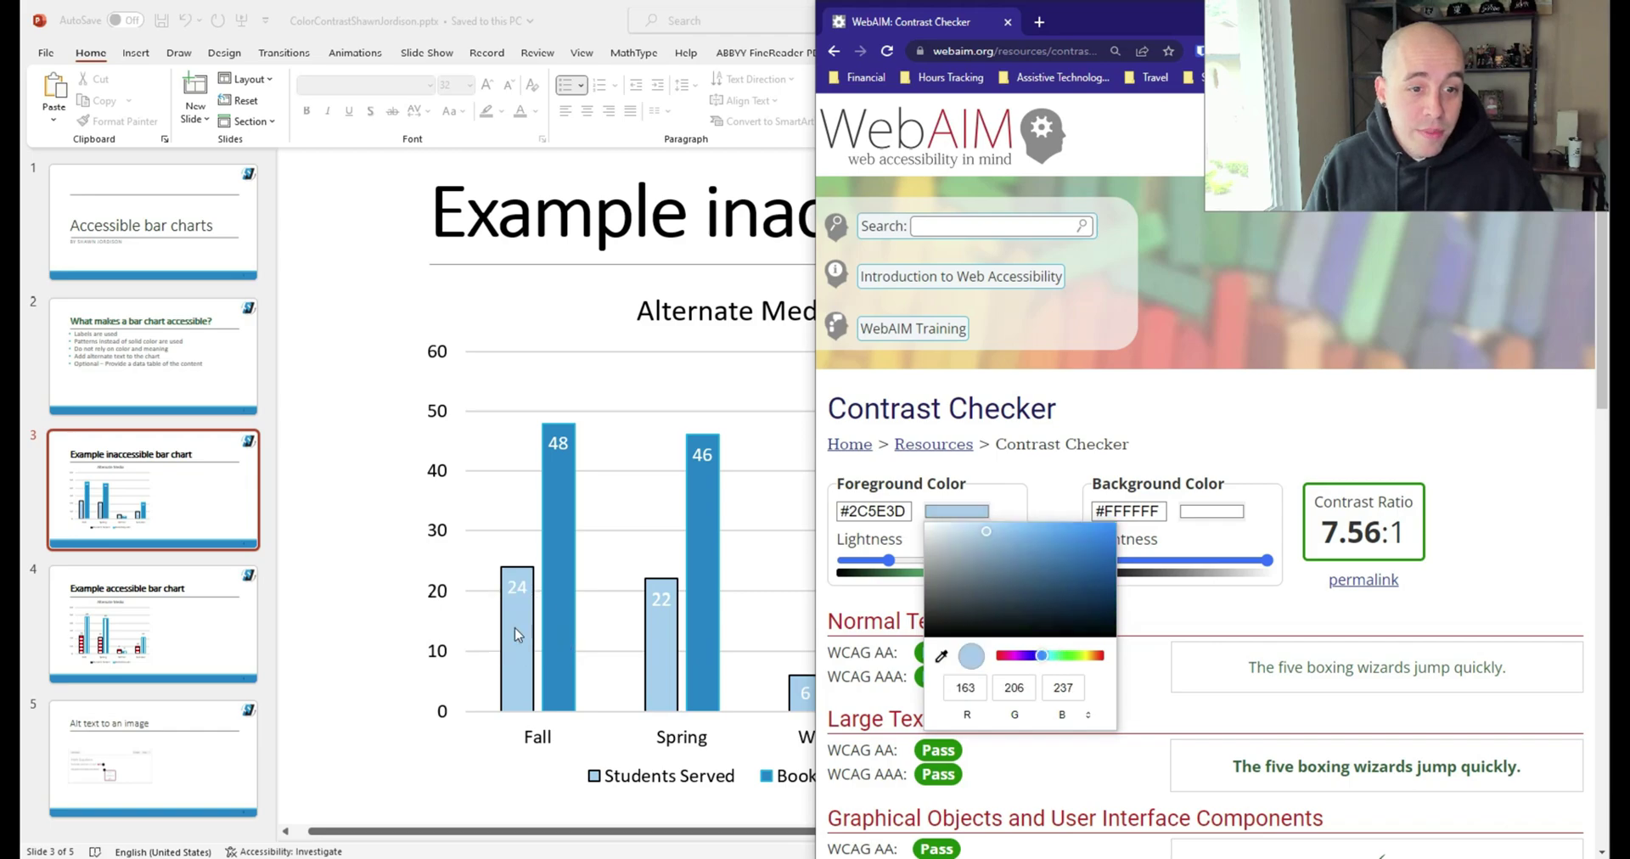
left_click(1277, 453)
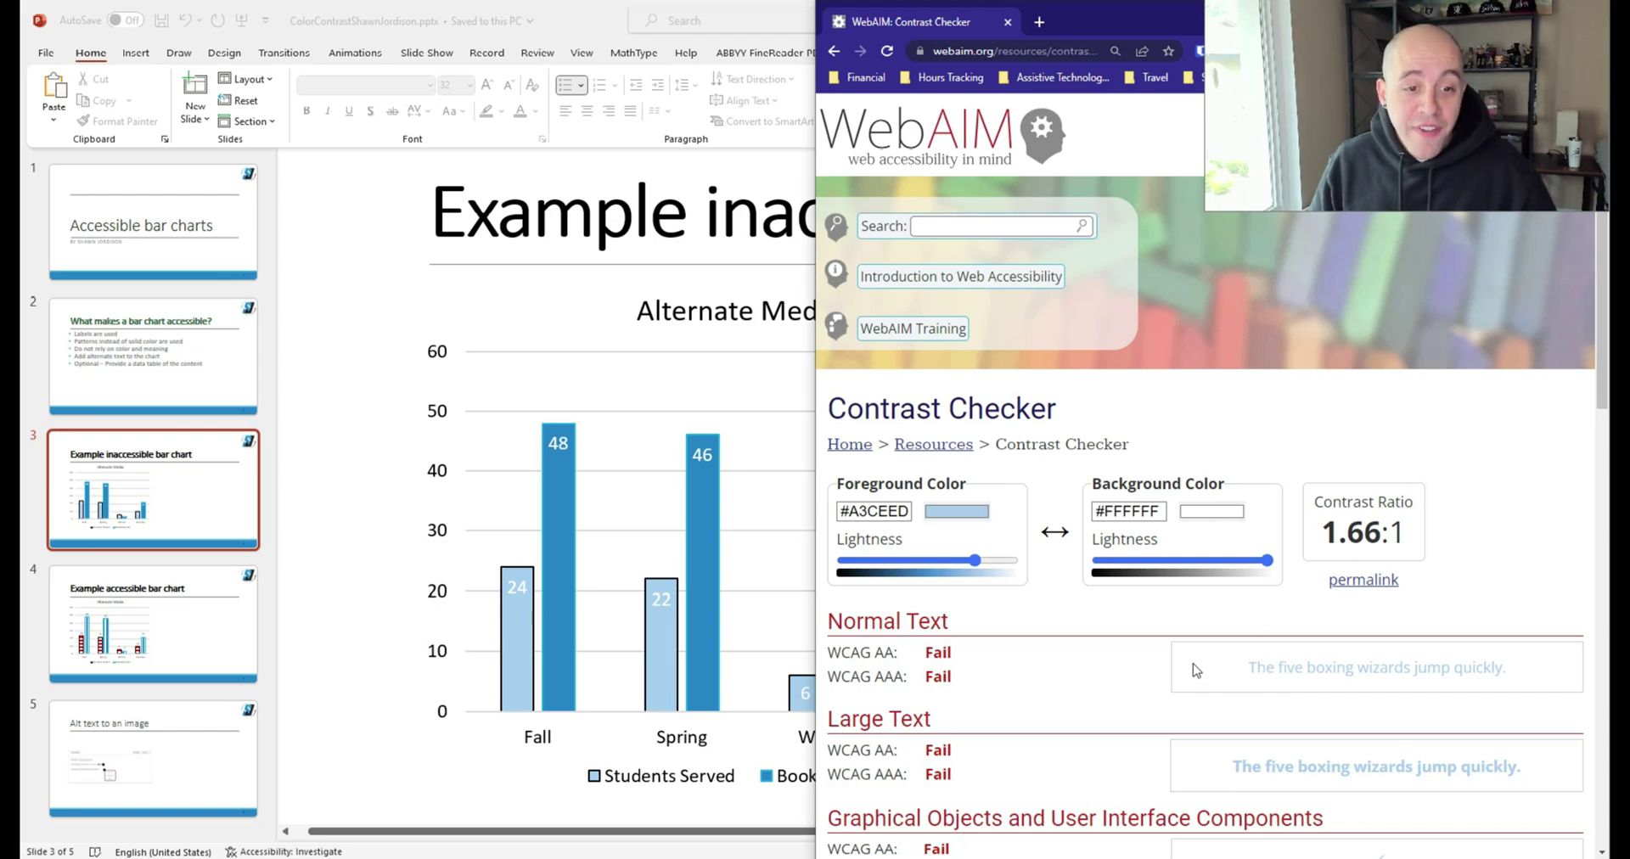
Step: Review the failing 1.66:1 results and return to PowerPoint
scroll(973, 659, "down", 3)
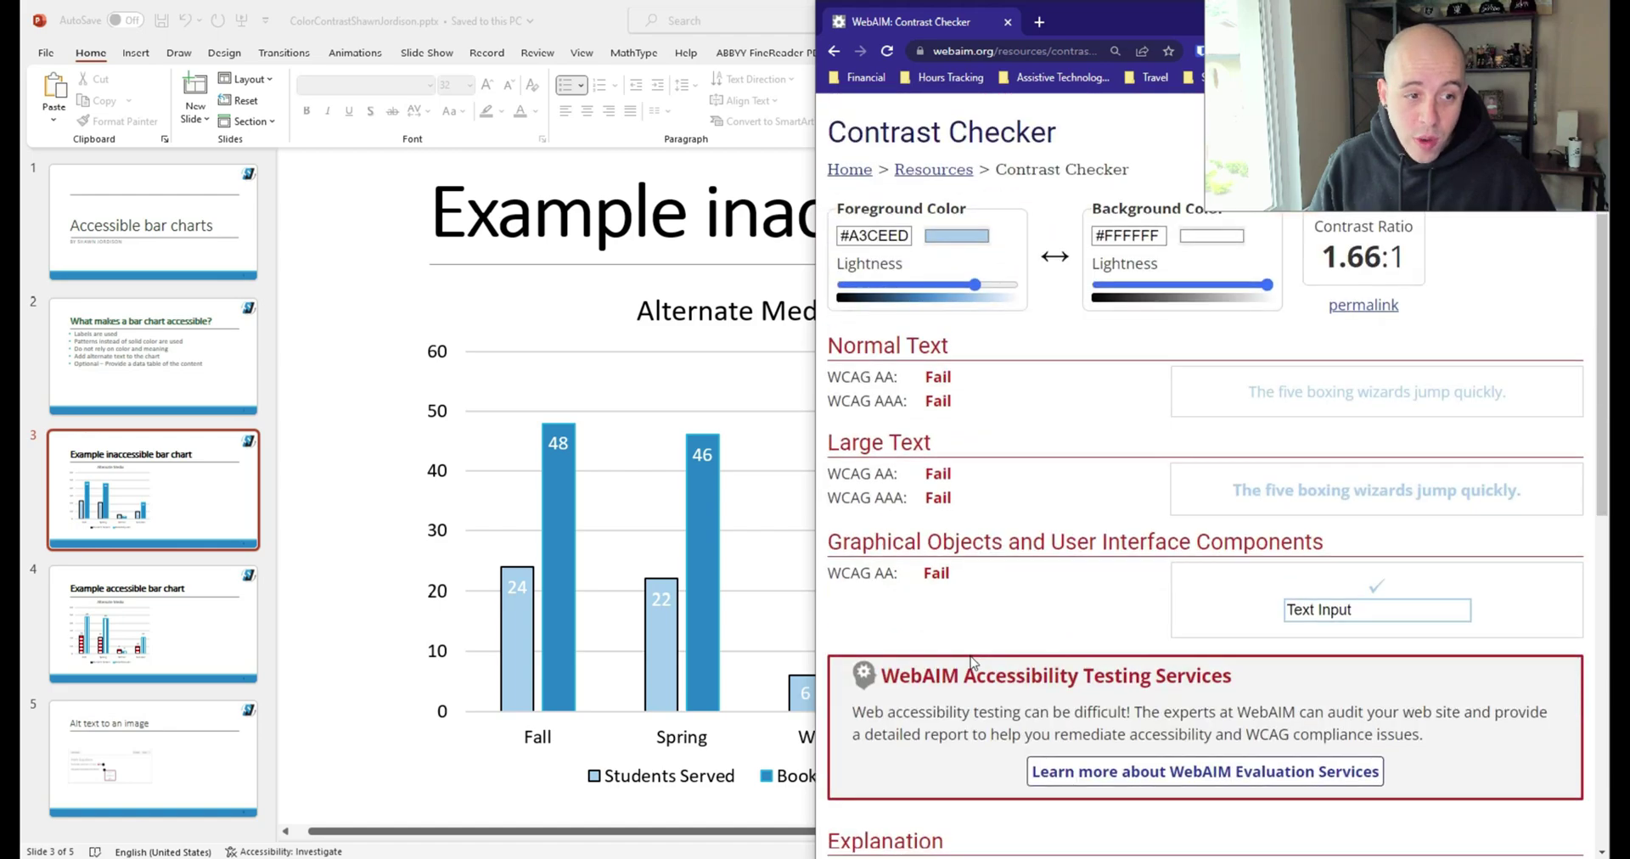
scroll(973, 662, "up", 3)
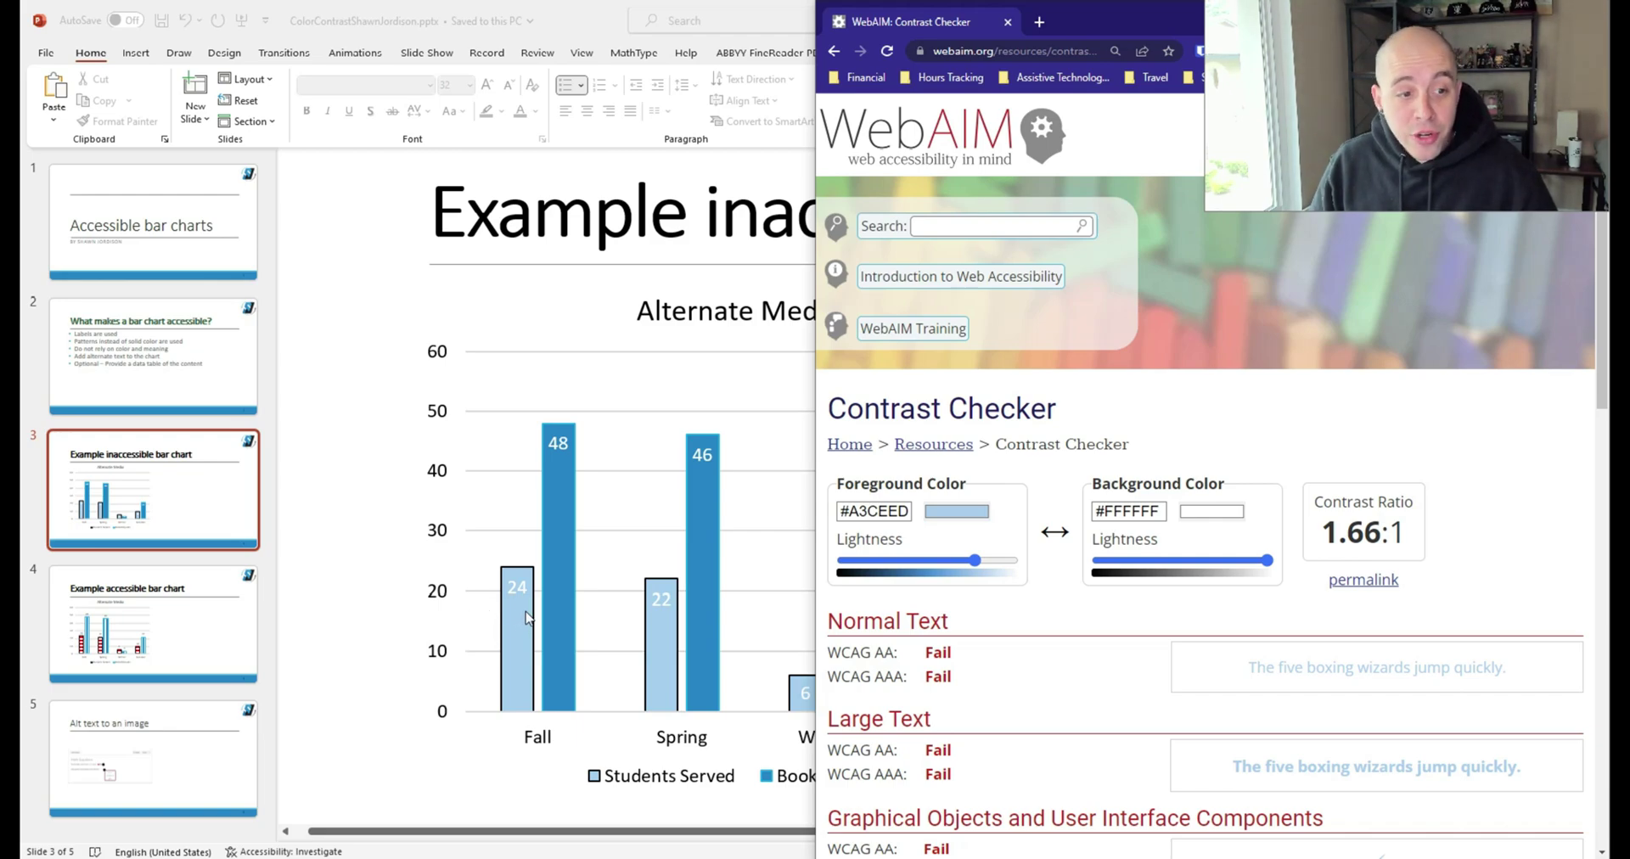
key("alt+Tab")
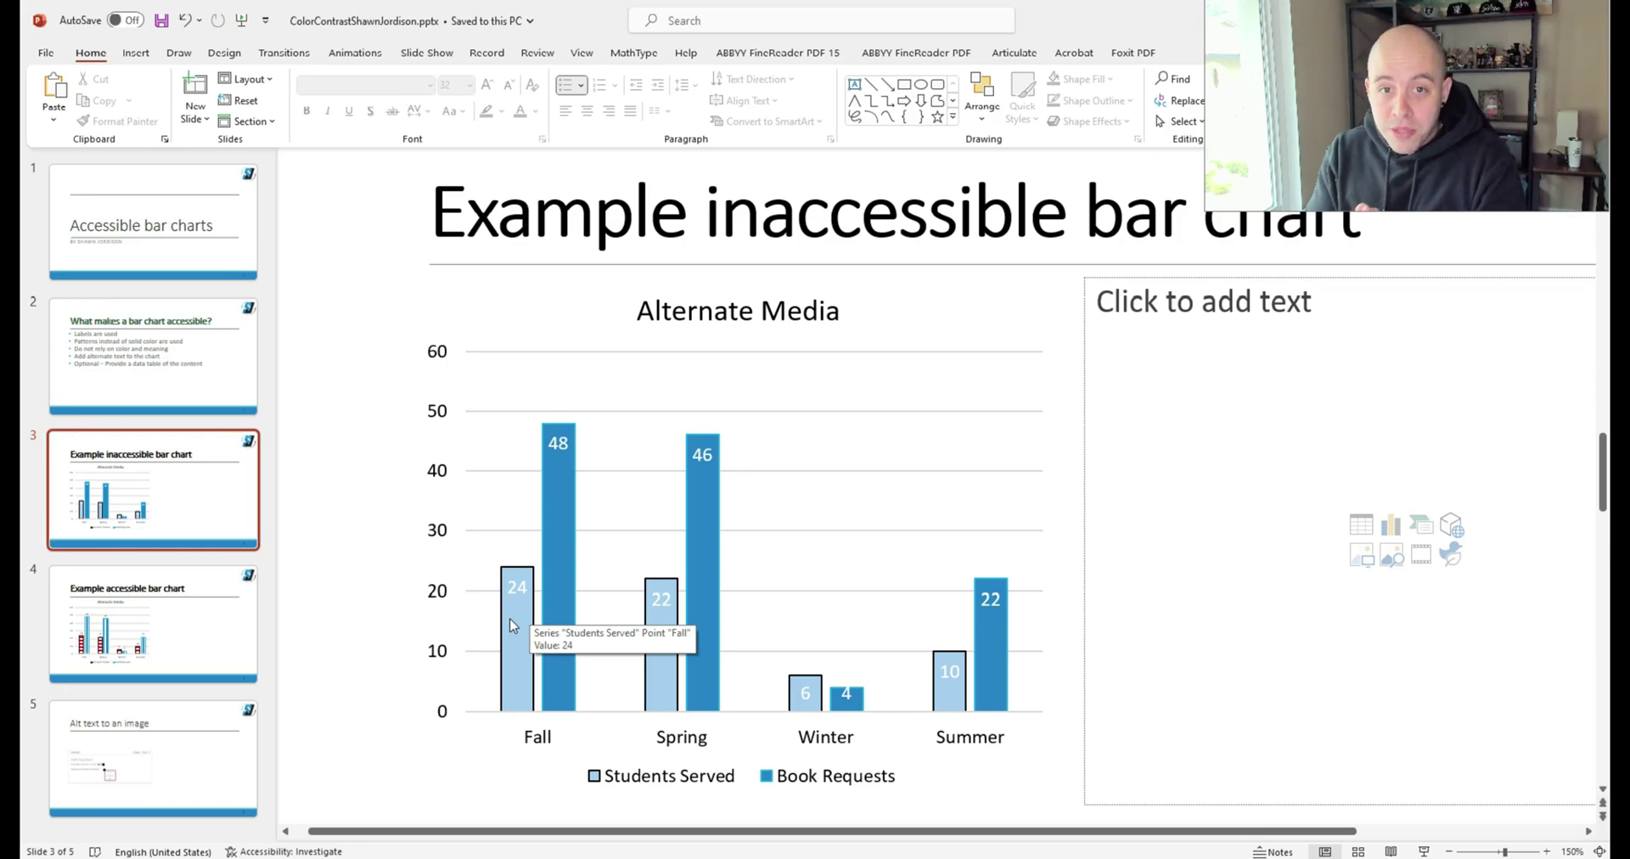
Step: Fill the Students Served data labels (24, 22, 6, 10) with solid black behind their white numbers
double_click(523, 587)
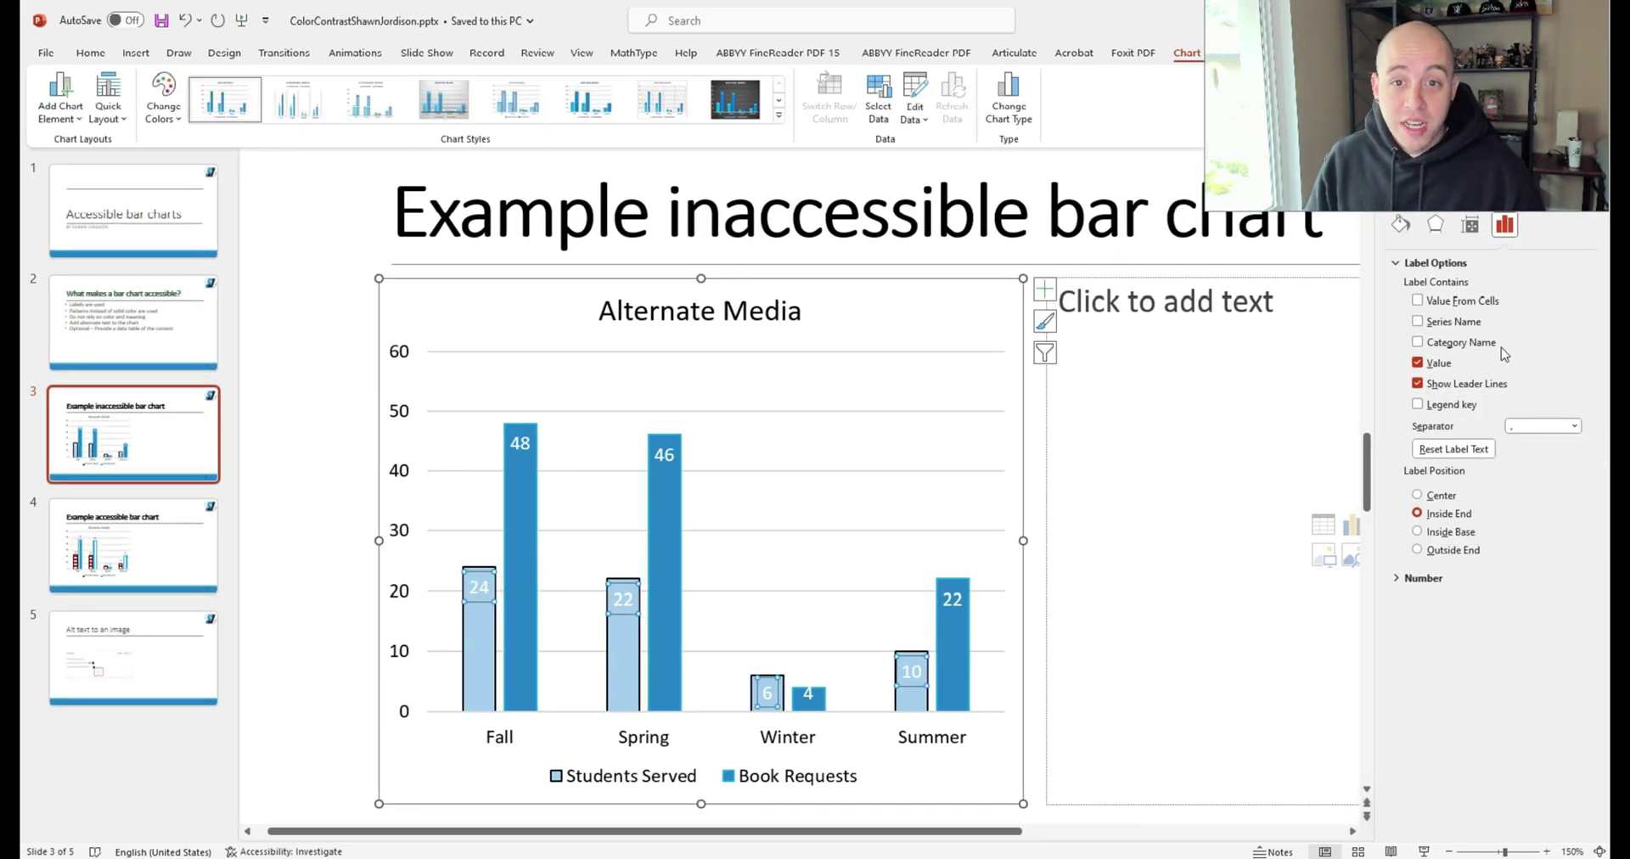
left_click(1401, 224)
left_click(1416, 262)
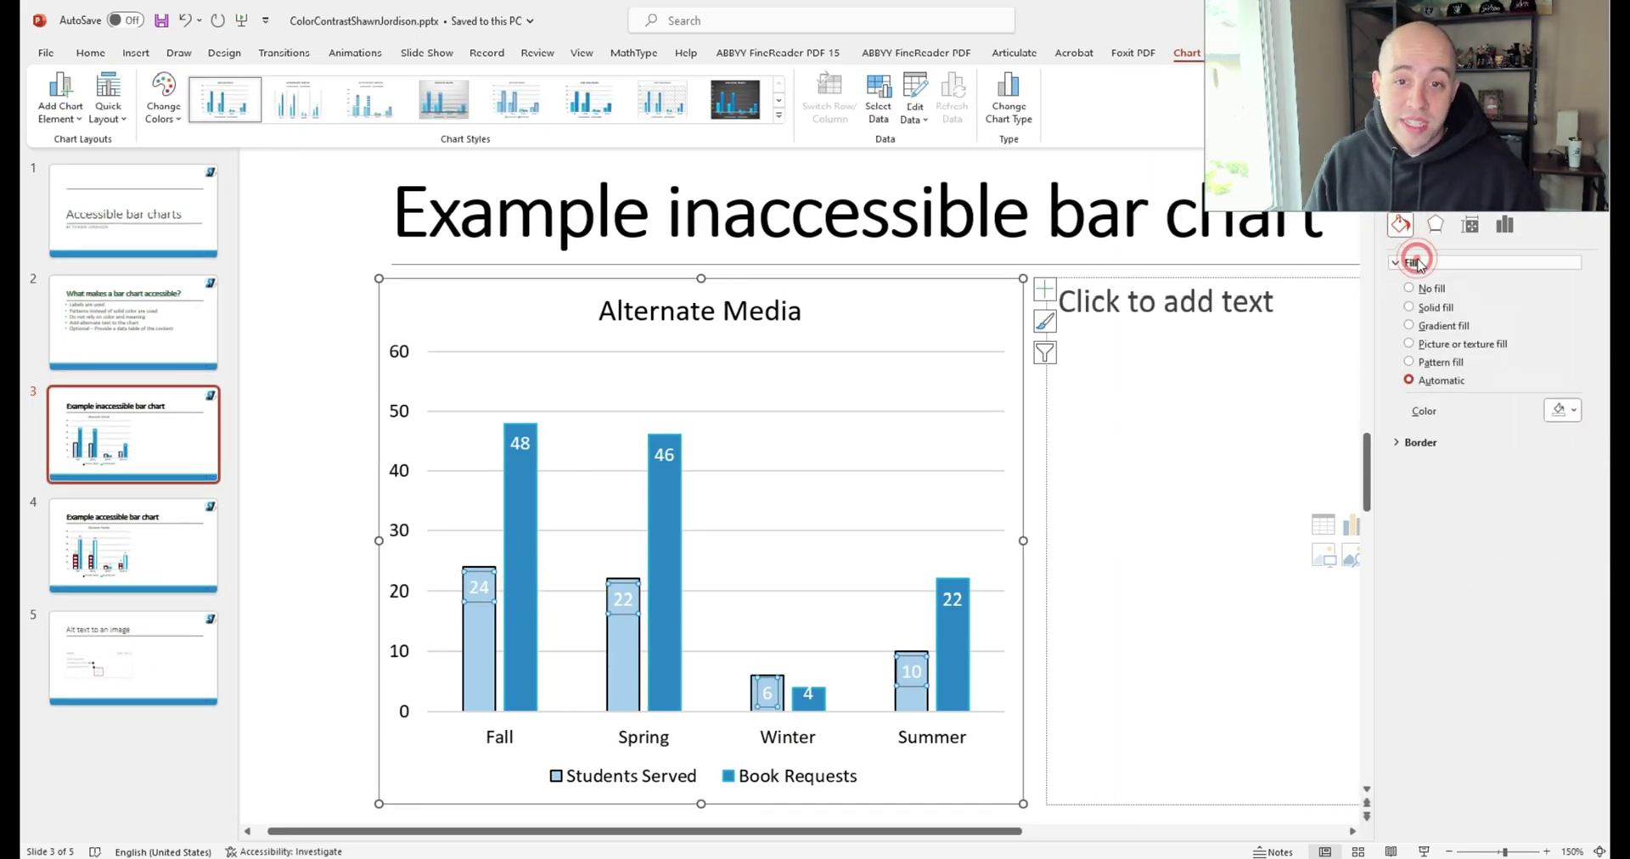
left_click(1562, 410)
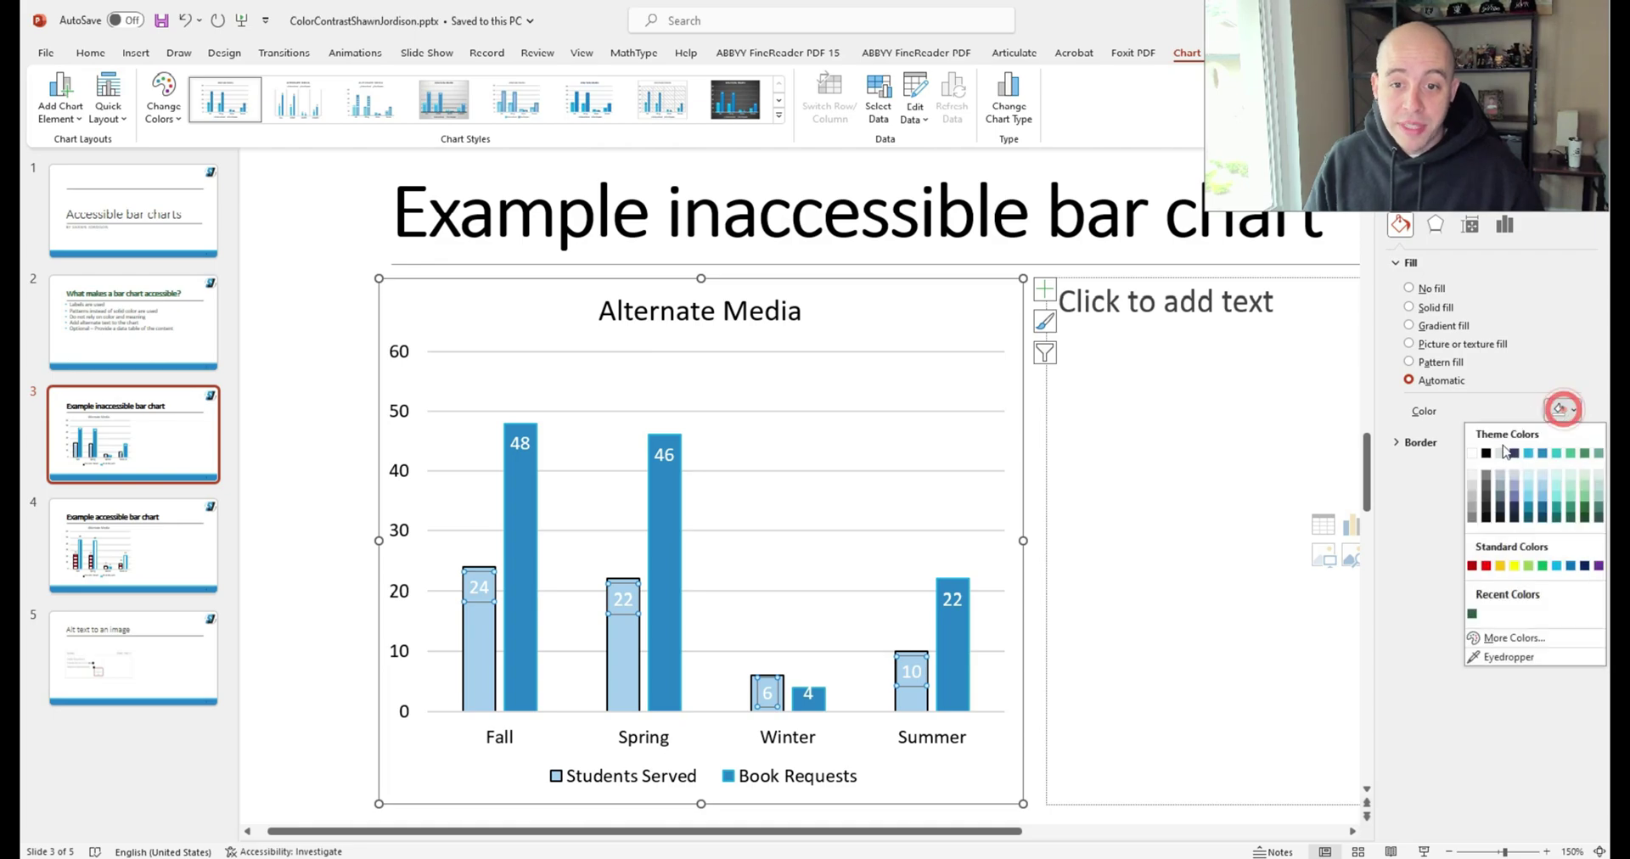
left_click(1486, 453)
left_click(1110, 586)
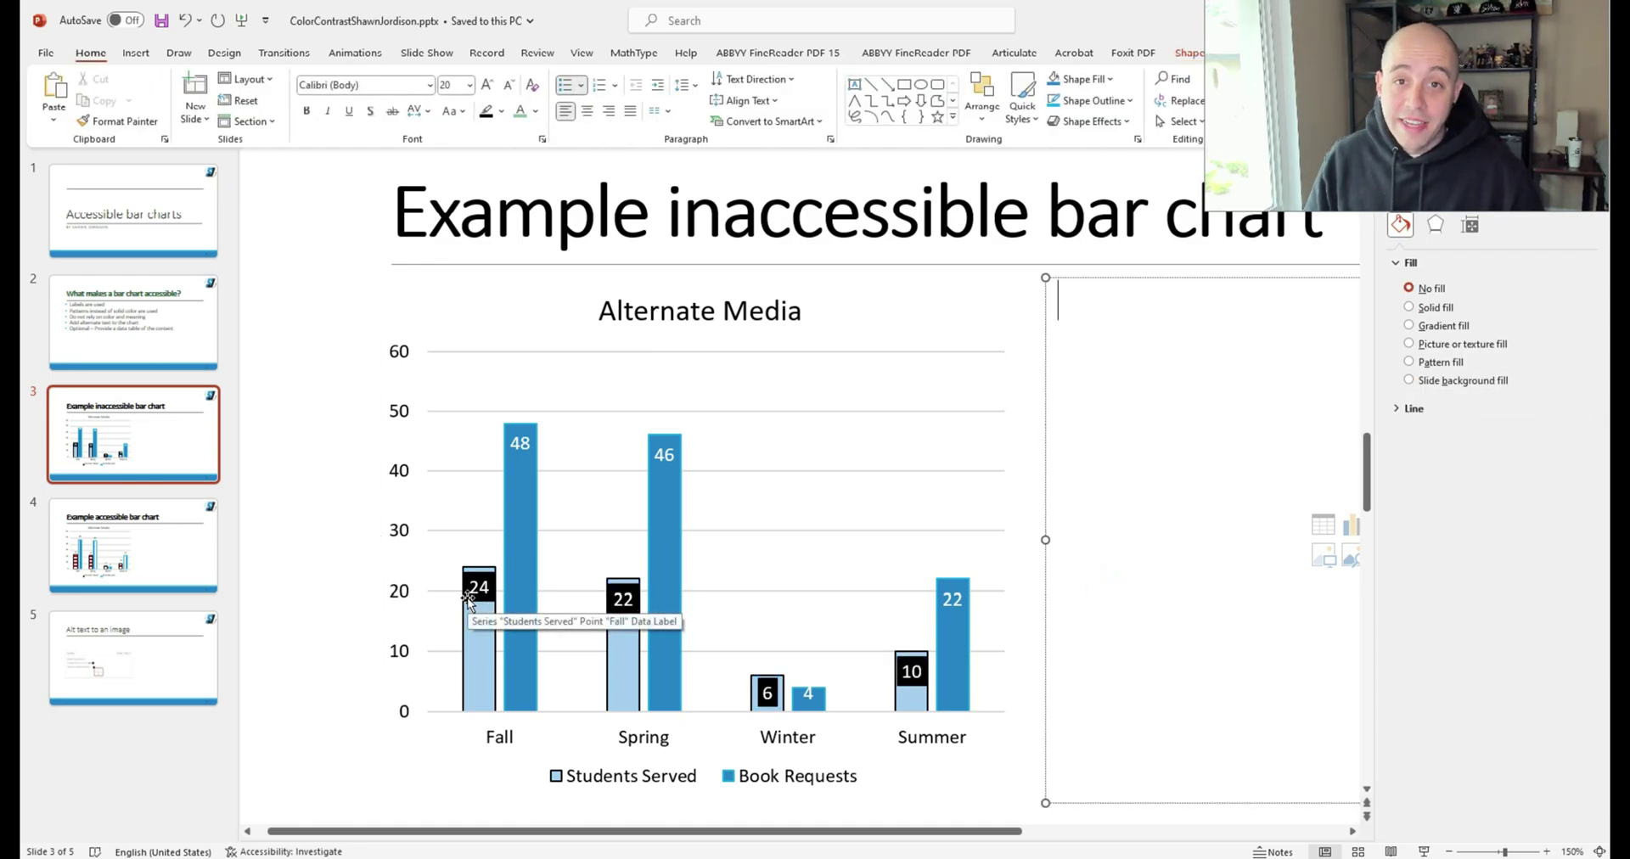